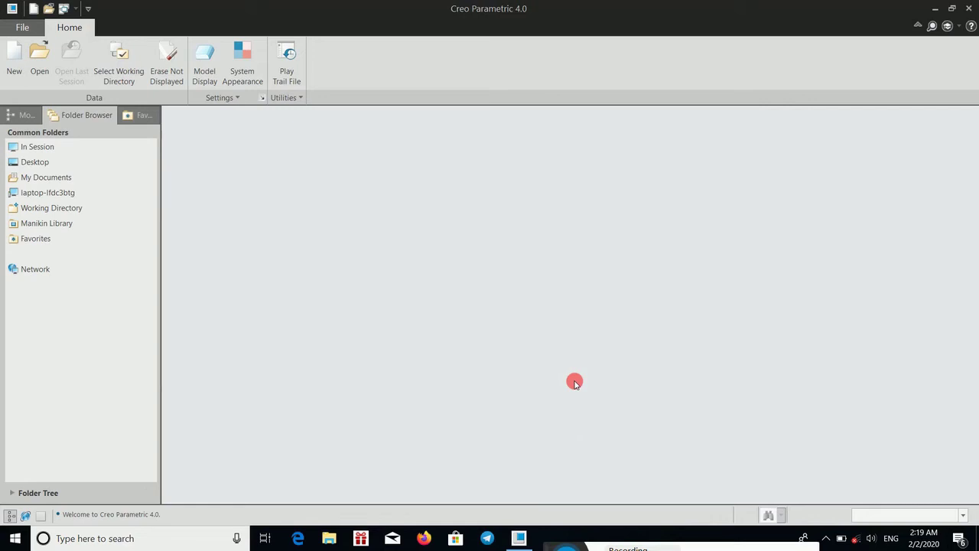
Create a new Sketch file named s2d0020
click(14, 67)
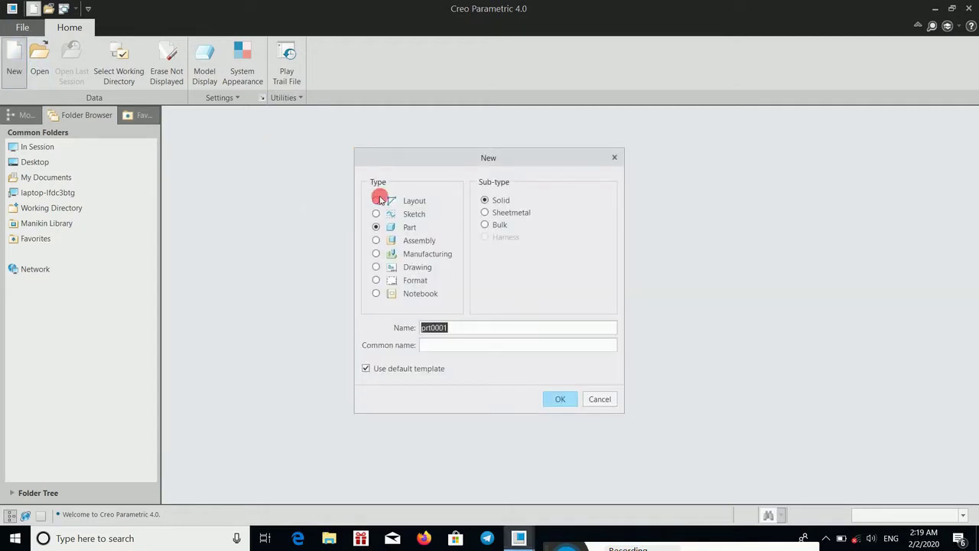
click(376, 213)
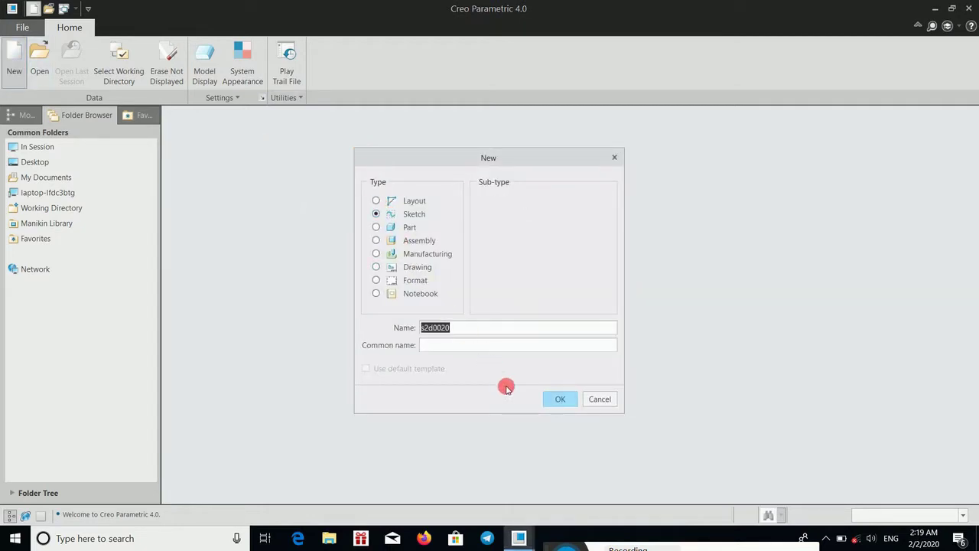
click(559, 398)
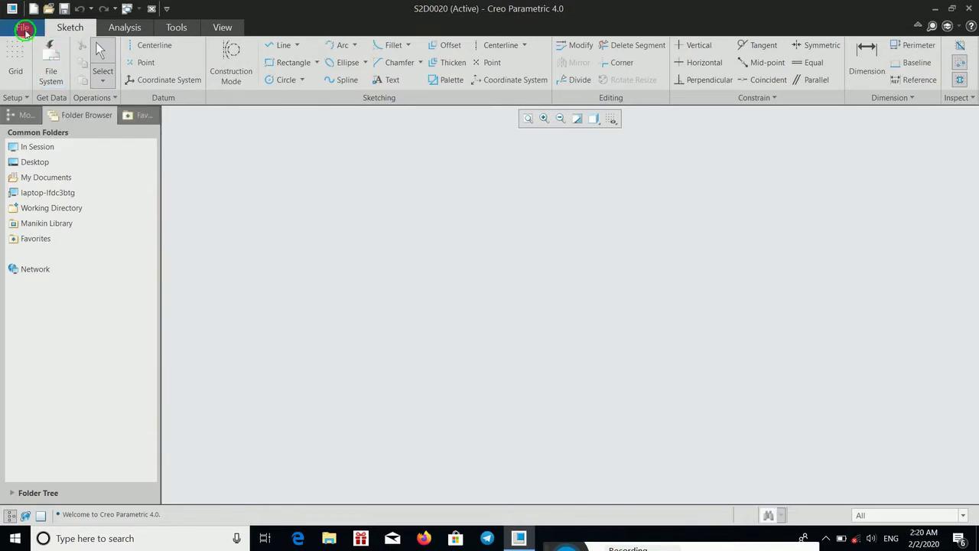
Set the default model orientation to Isometric in the Model Display options
click(23, 28)
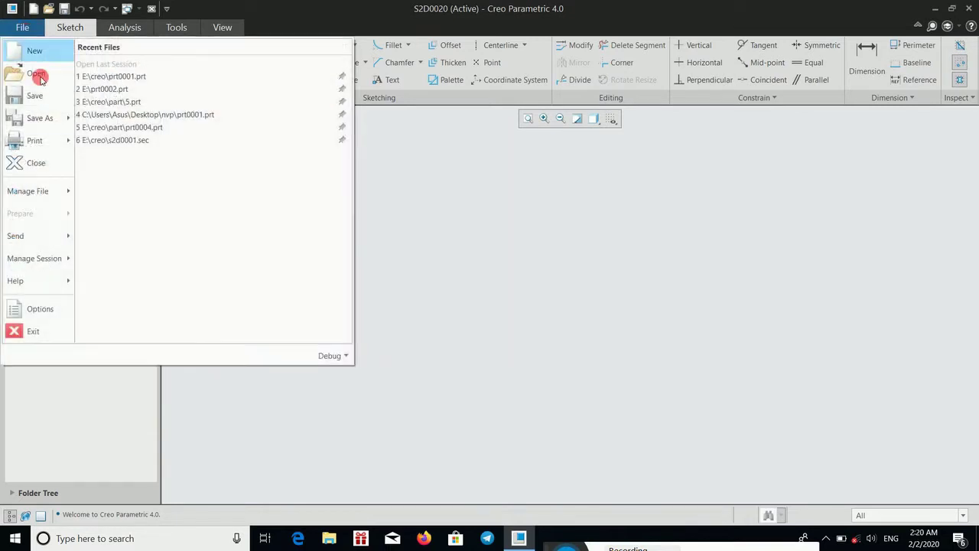
click(56, 308)
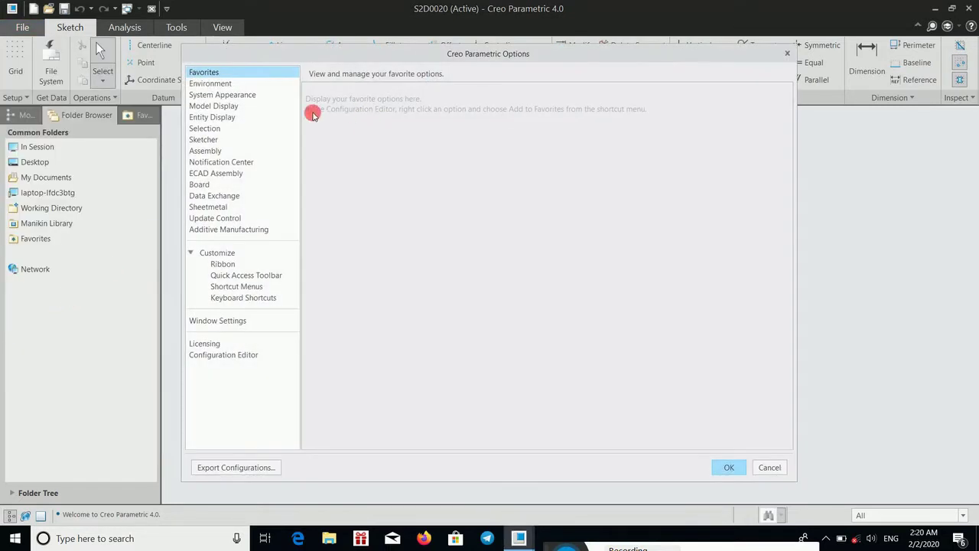
click(232, 106)
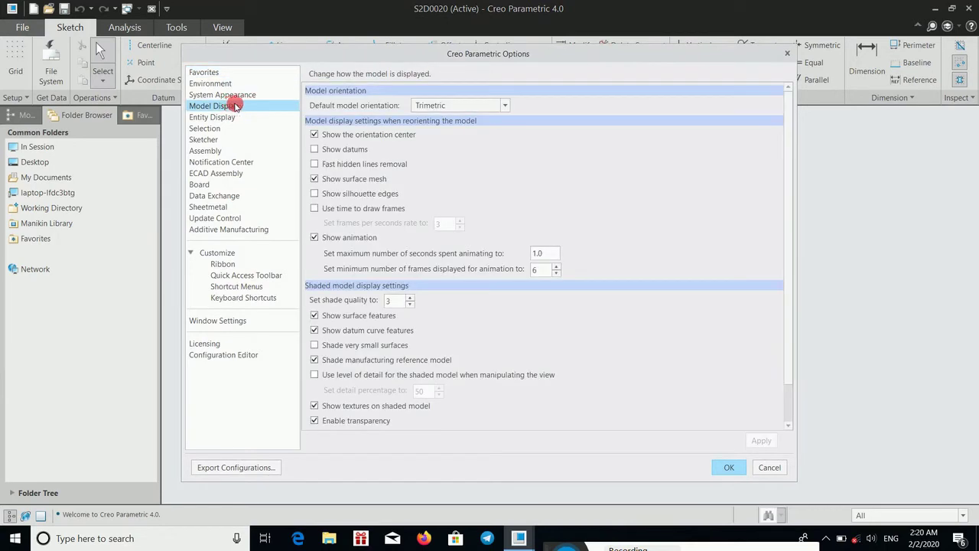
click(504, 107)
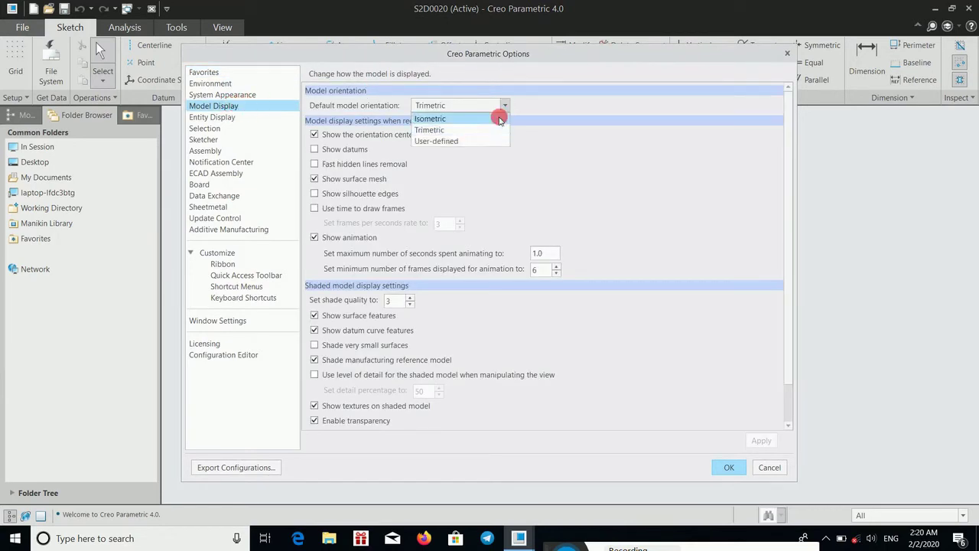
click(488, 120)
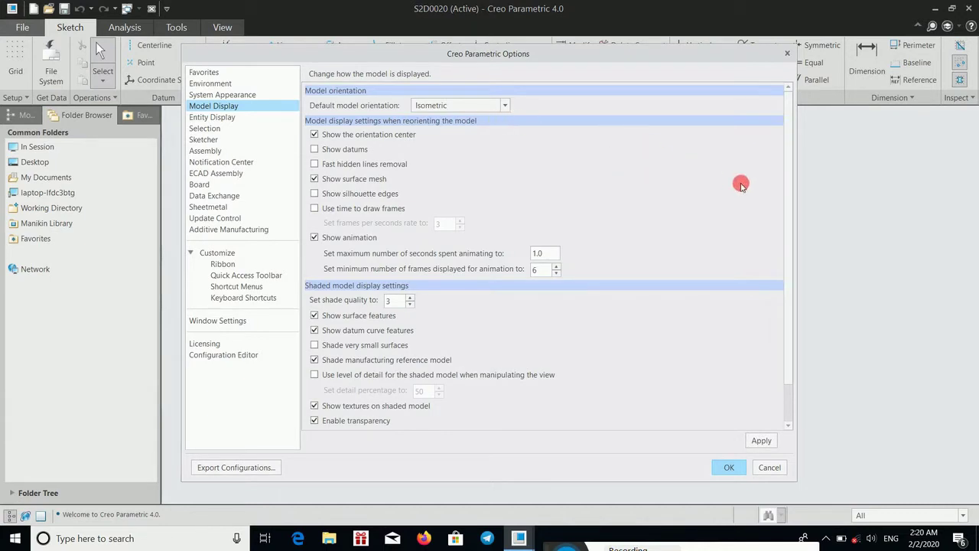
drag(789, 209, 791, 263)
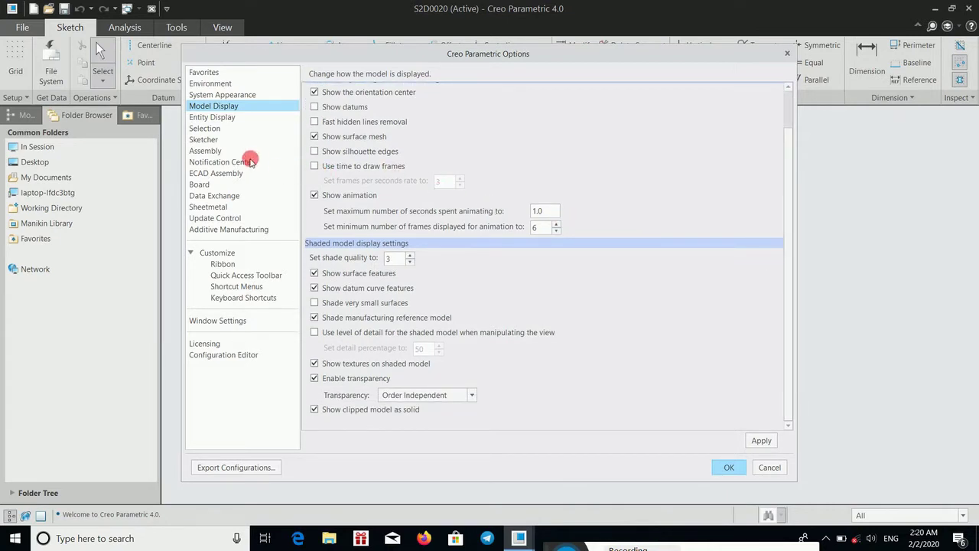
Review the Sketcher options and apply the settings
click(208, 140)
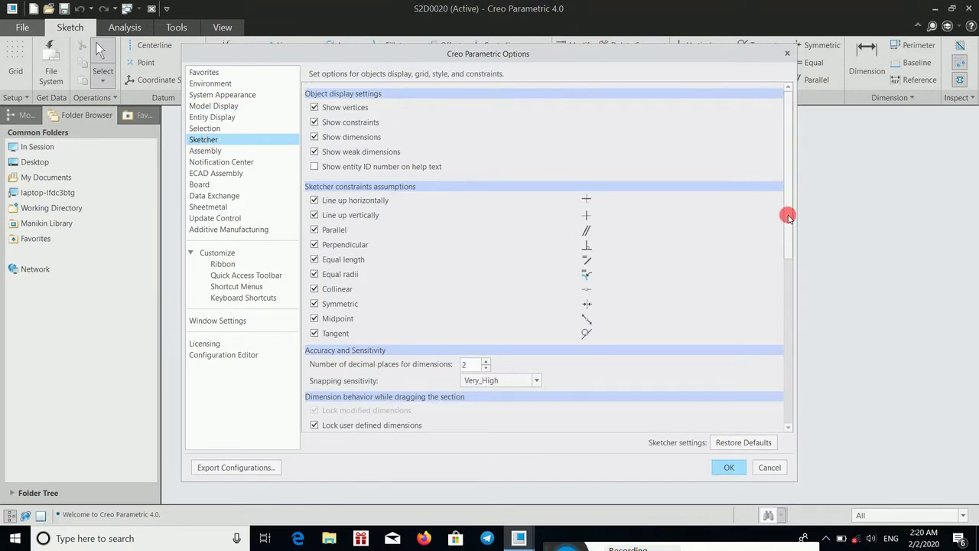
drag(787, 212, 764, 385)
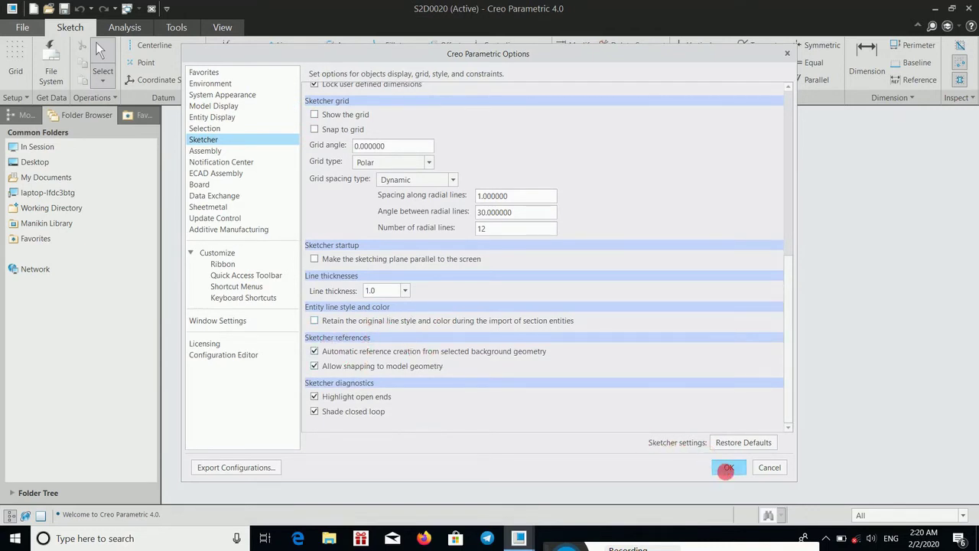
click(728, 468)
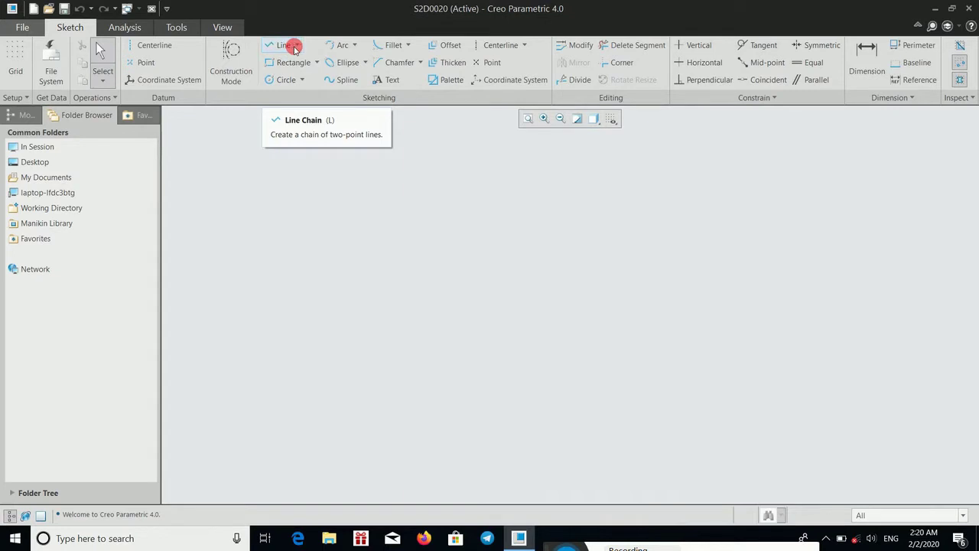
Start a line chain and sketch the outline's top edge out to the upper-right corner
click(298, 46)
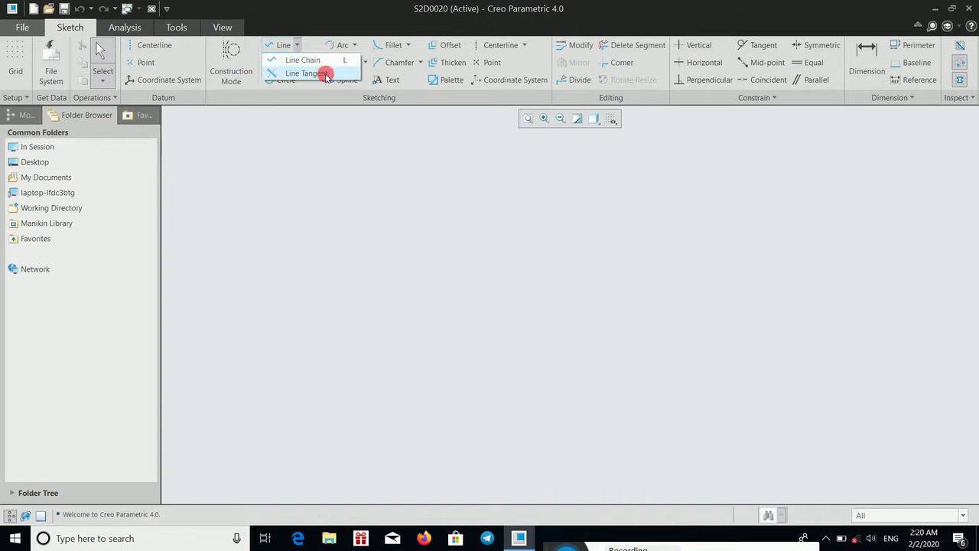
click(276, 46)
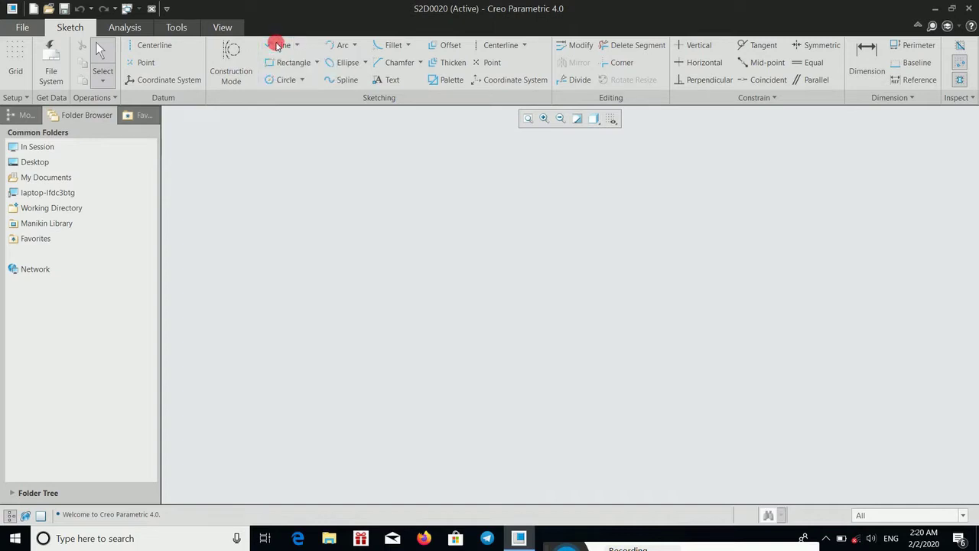
click(277, 46)
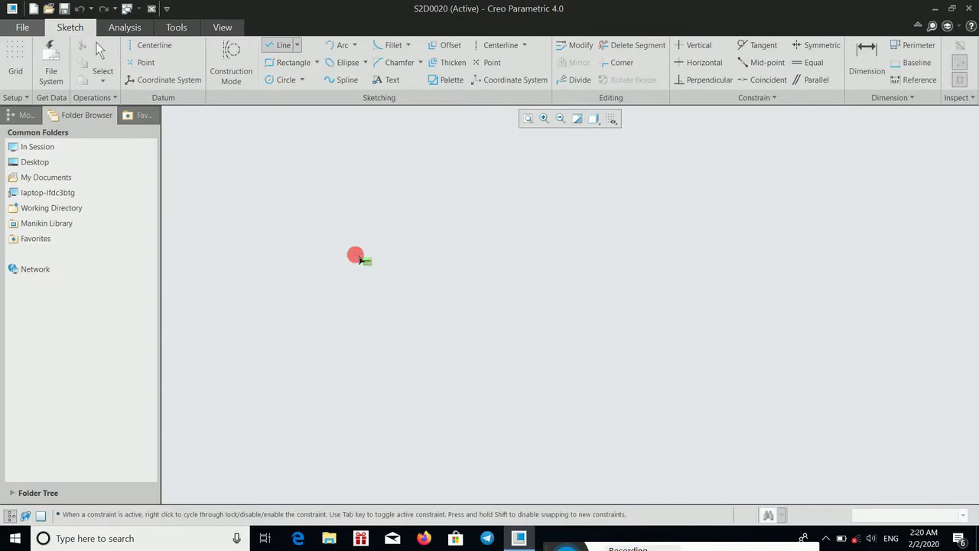
click(360, 259)
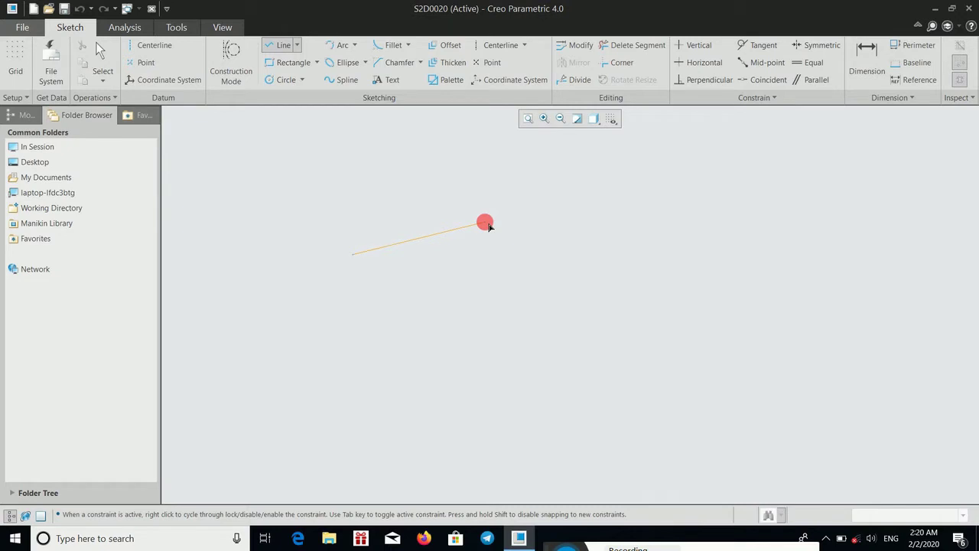
click(486, 223)
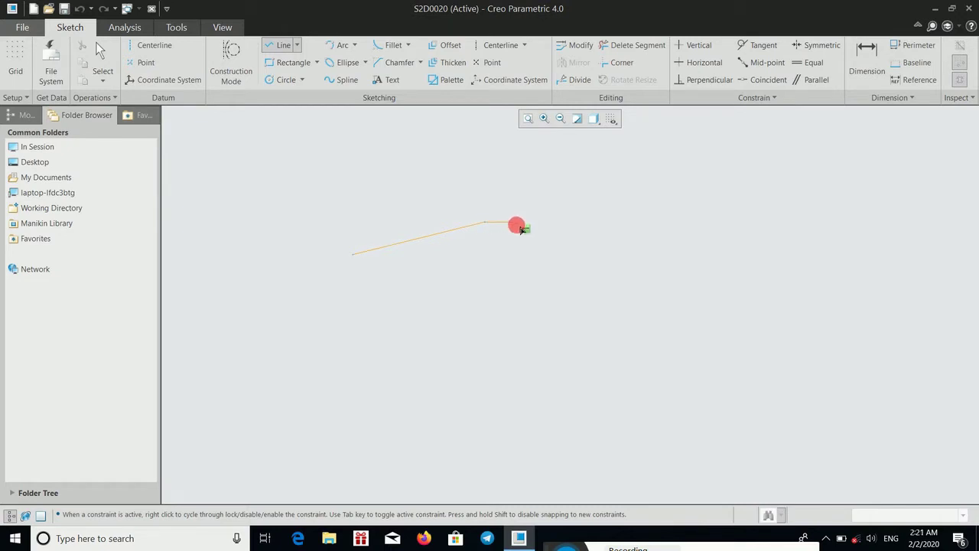
click(599, 195)
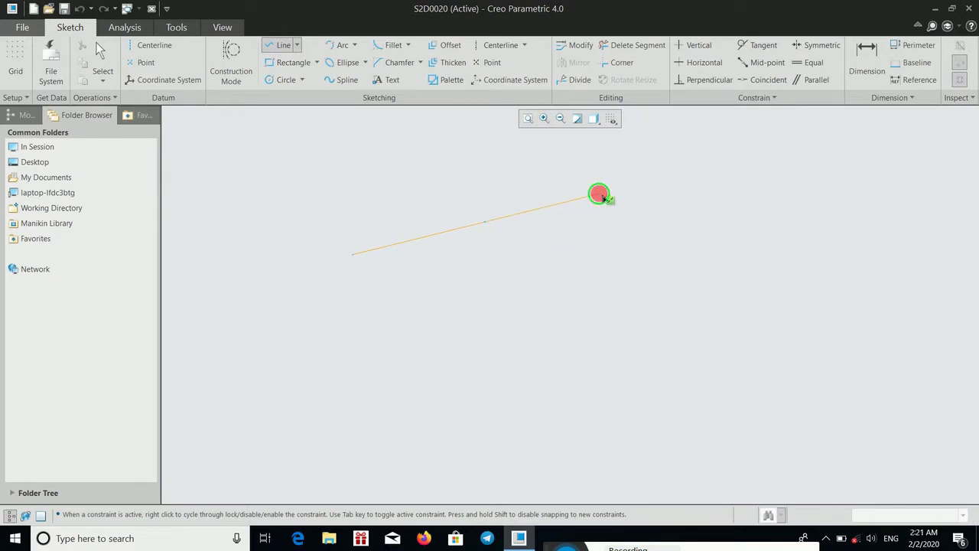
click(620, 253)
click(720, 229)
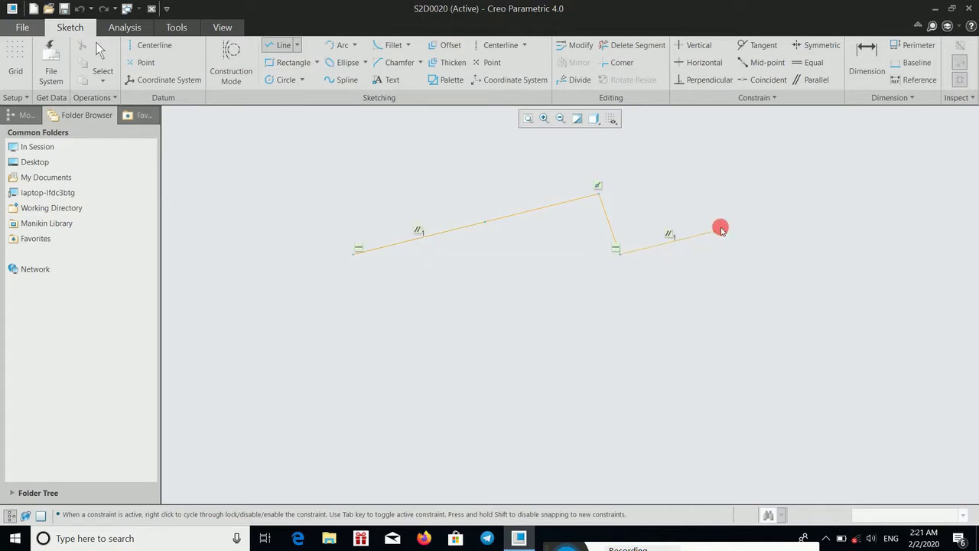
Continue the outline down the right side and along the bottom, closing it at the start point
click(719, 302)
click(643, 363)
click(580, 328)
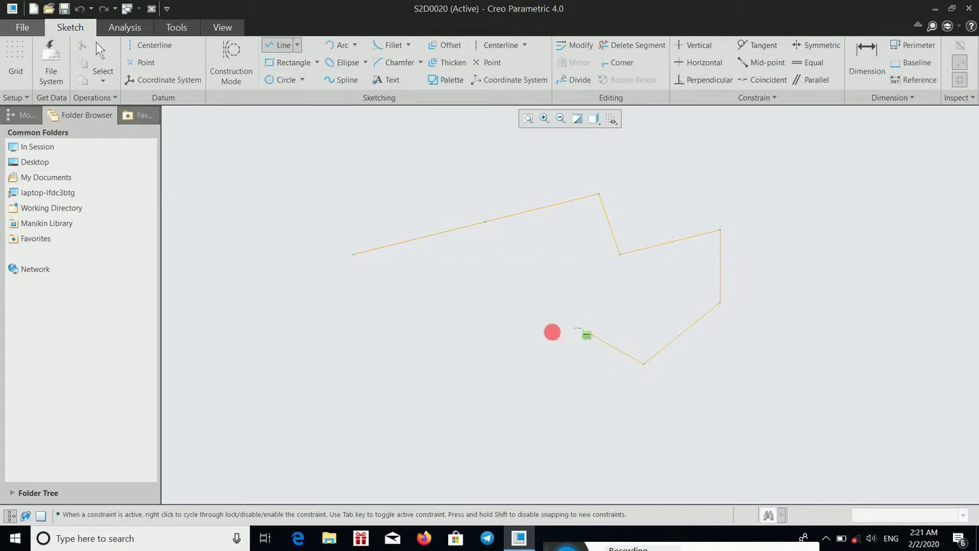
click(506, 366)
click(409, 321)
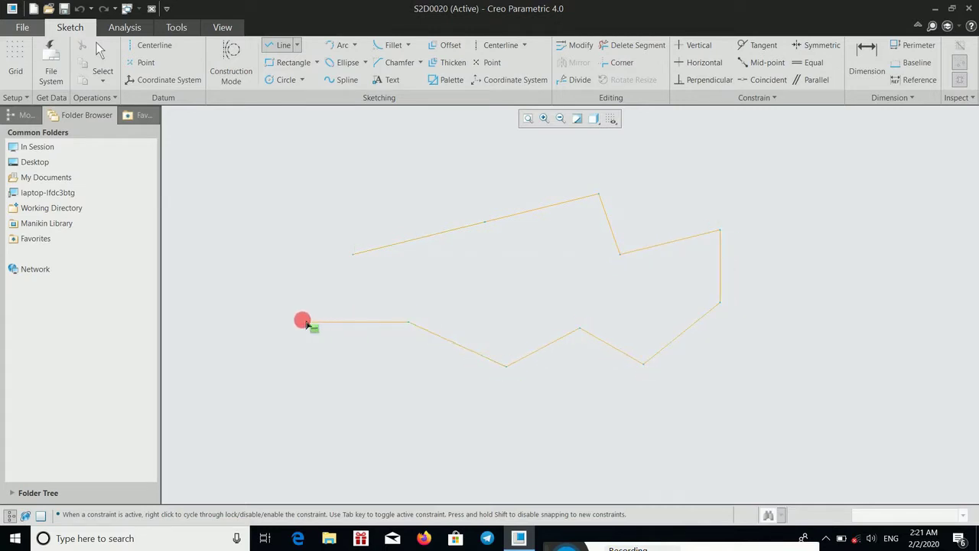
click(303, 321)
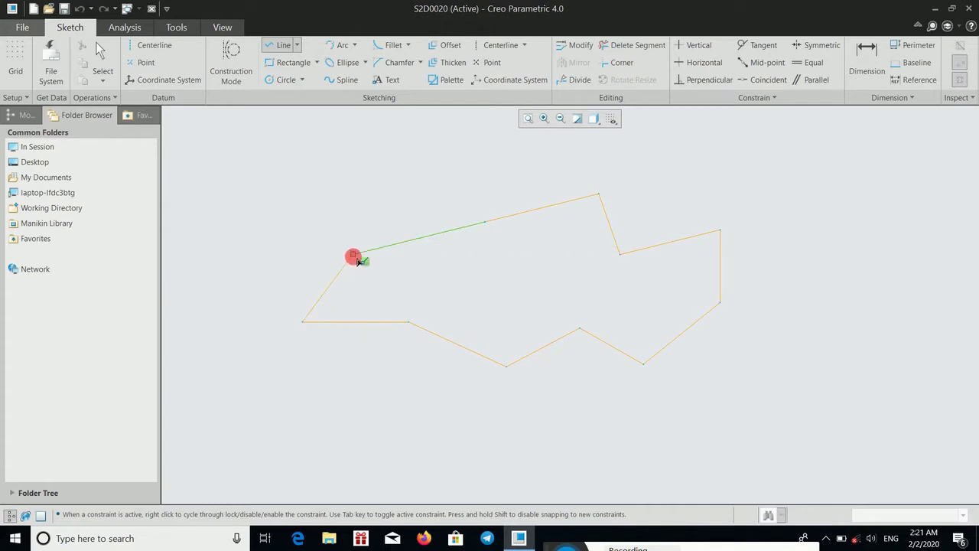
click(354, 256)
middle_click(390, 198)
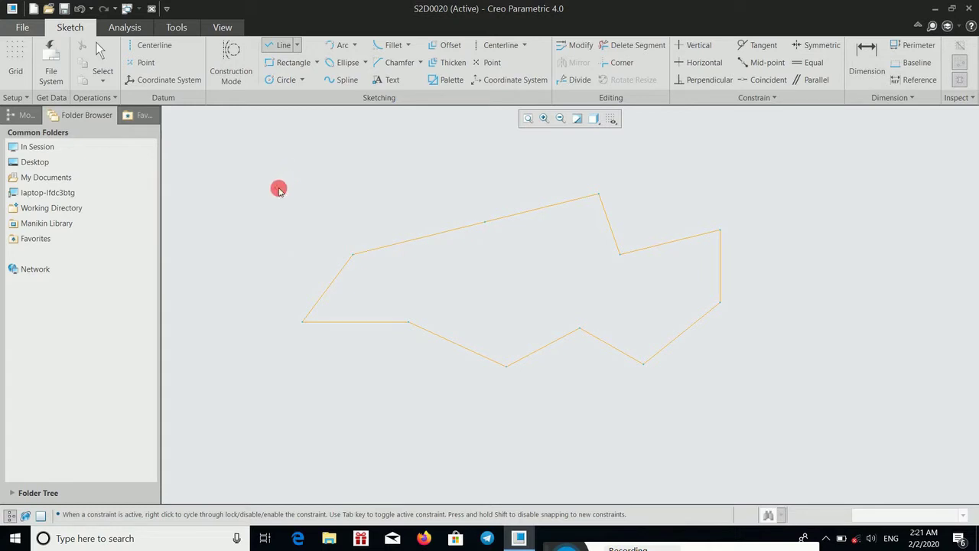
Draw a separate short line above-left of the outline
click(276, 188)
click(375, 175)
middle_click(375, 174)
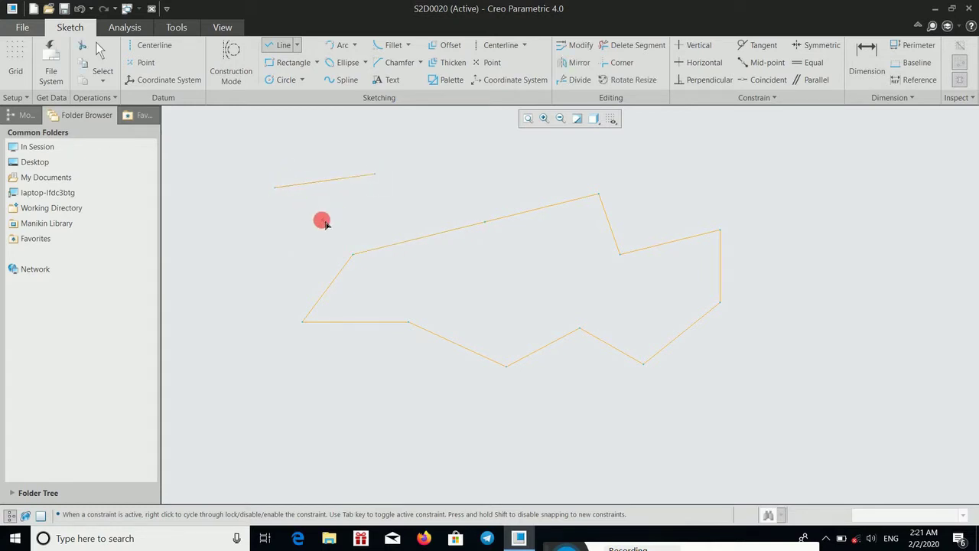
Draw a two-segment open line chain left of the outline and exit the line tool
click(322, 221)
click(275, 258)
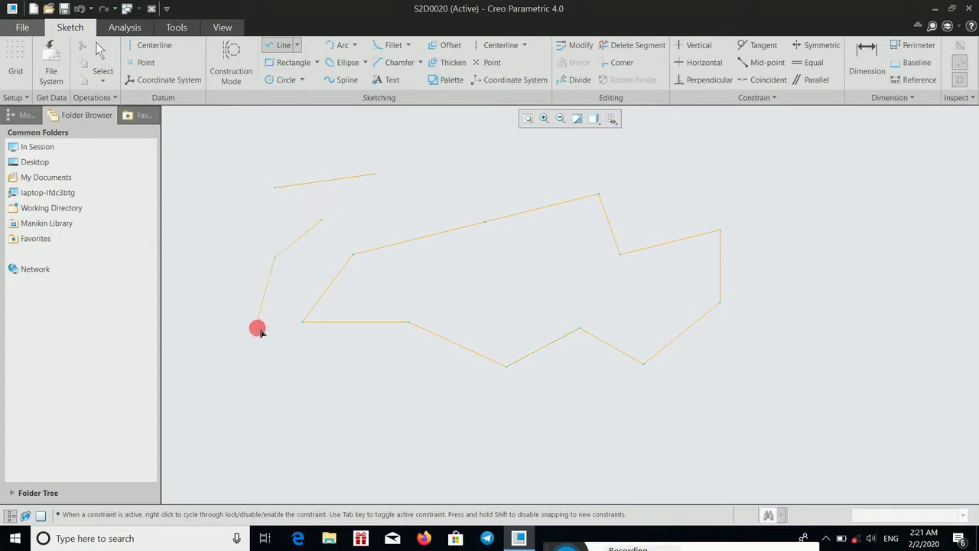
click(257, 328)
middle_click(259, 345)
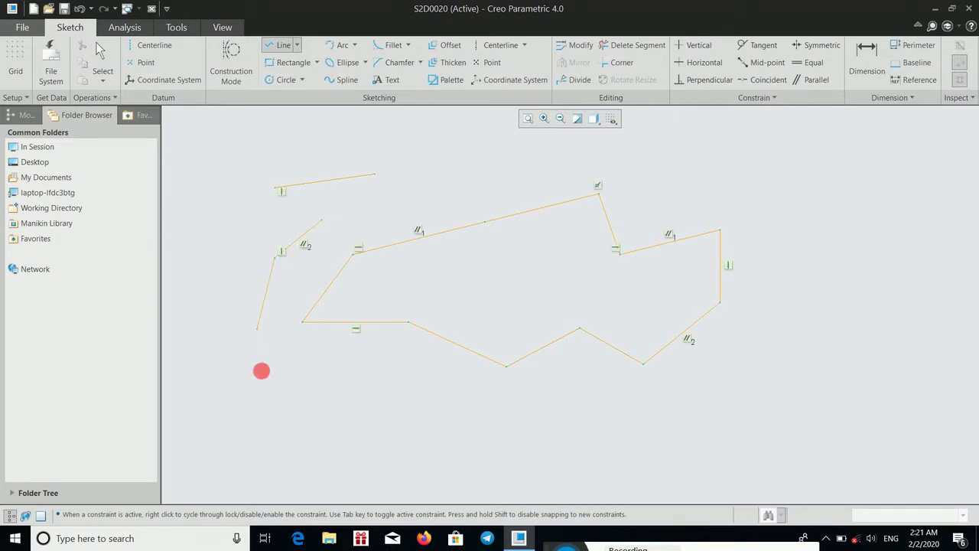
middle_click(346, 390)
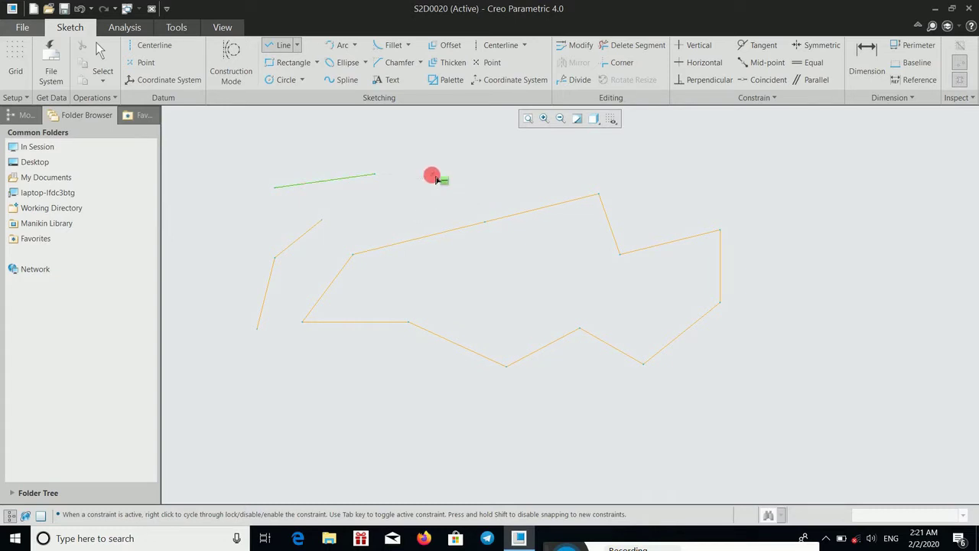
middle_click(471, 175)
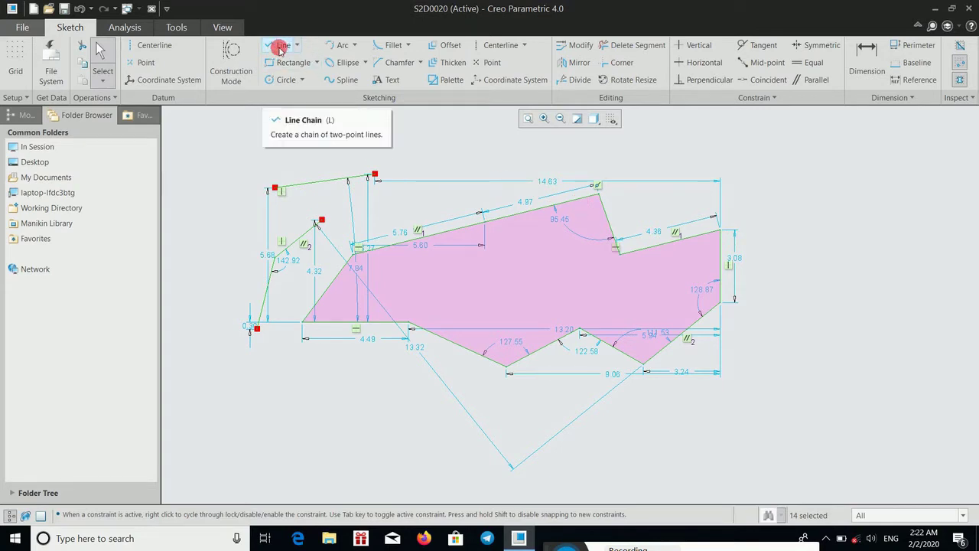
Draw four connected line segments beneath the outline, ending up and to its right
click(280, 47)
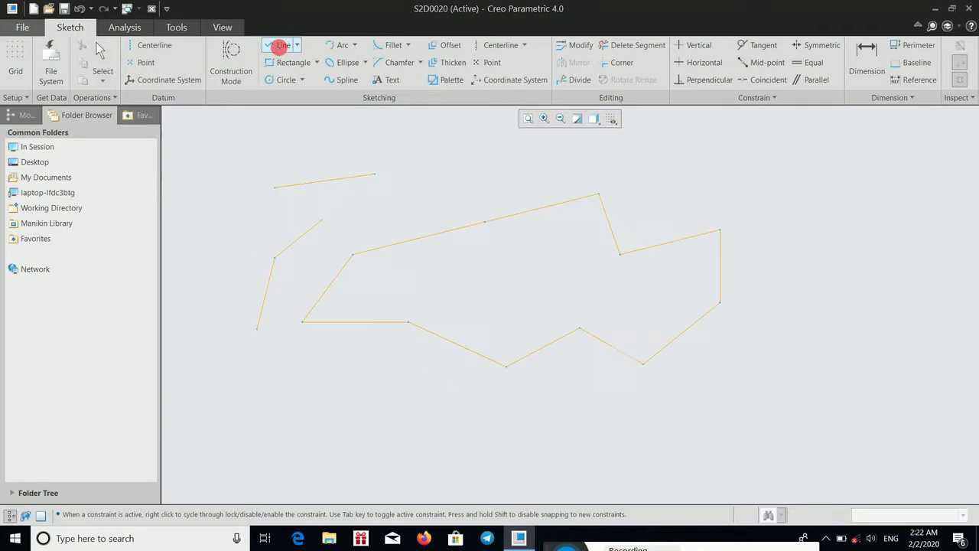
click(386, 410)
click(549, 410)
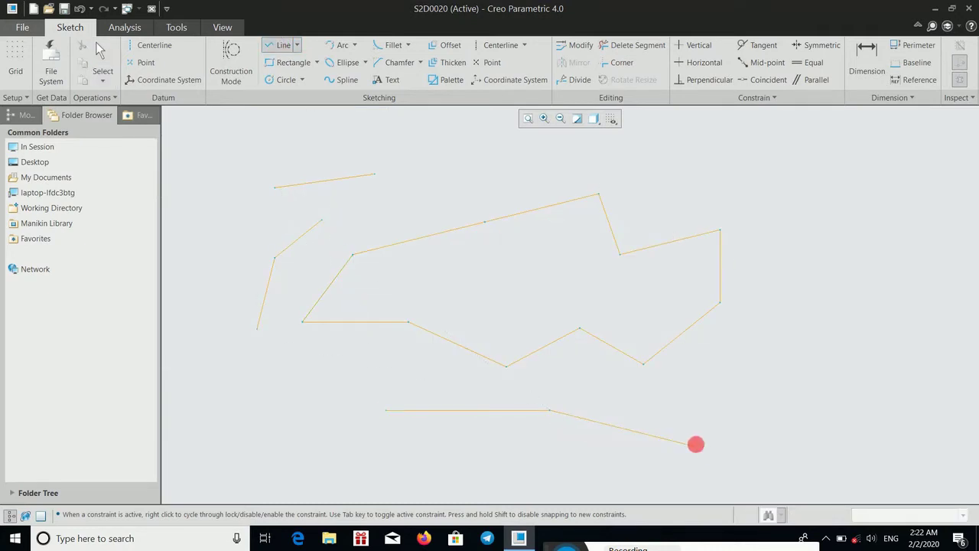
click(694, 445)
click(745, 393)
click(905, 309)
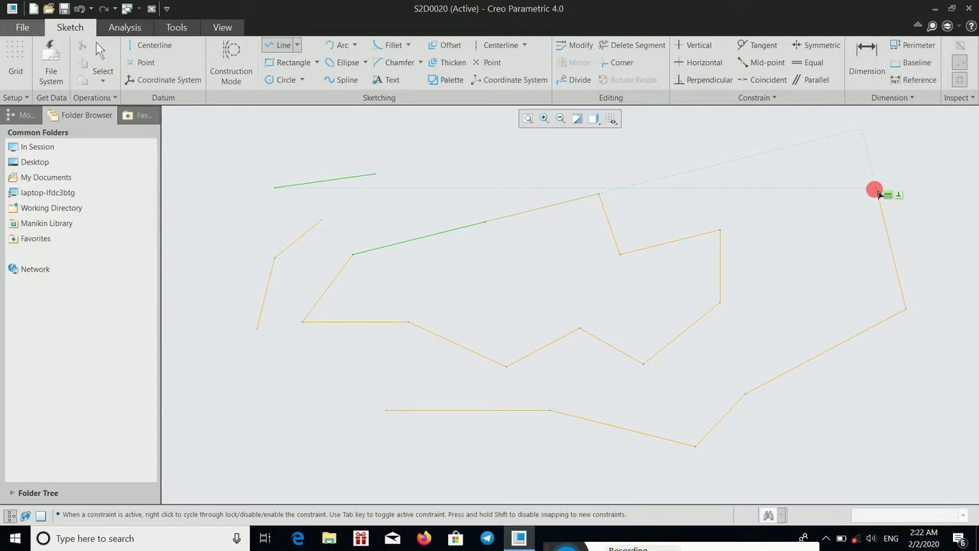
middle_click(738, 210)
middle_click(719, 207)
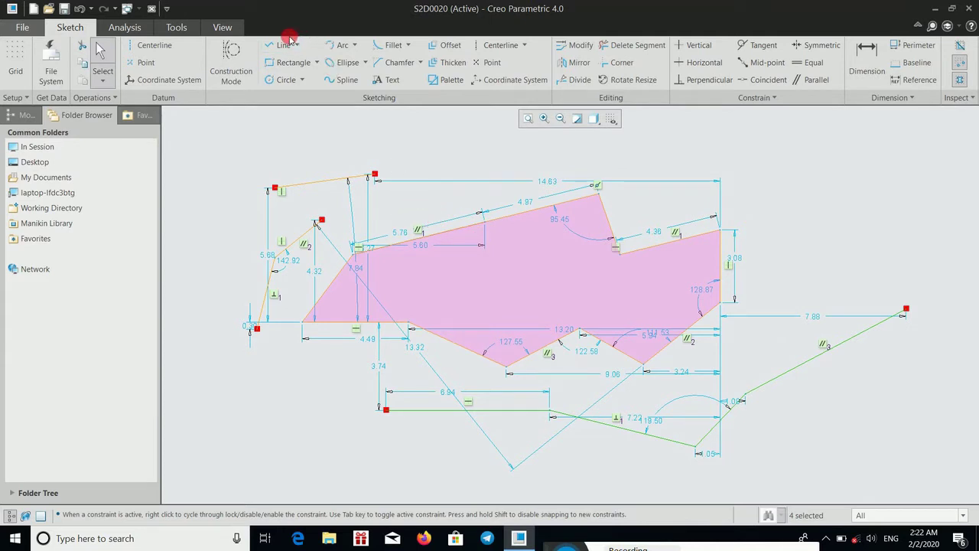
Draw two circles above the outline, diameters 3.94 and 3.58, spaced 12.45 apart
middle_drag(402, 157, 394, 324)
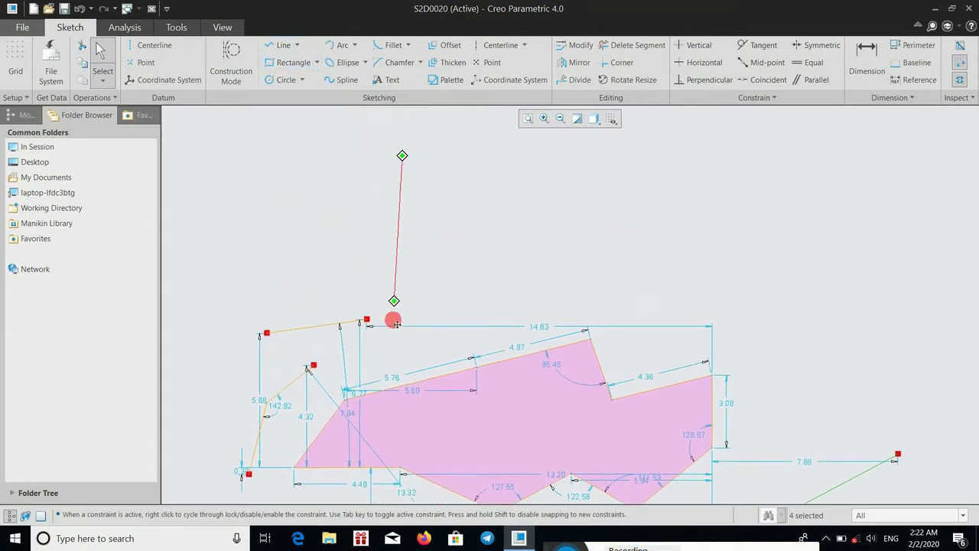
click(296, 45)
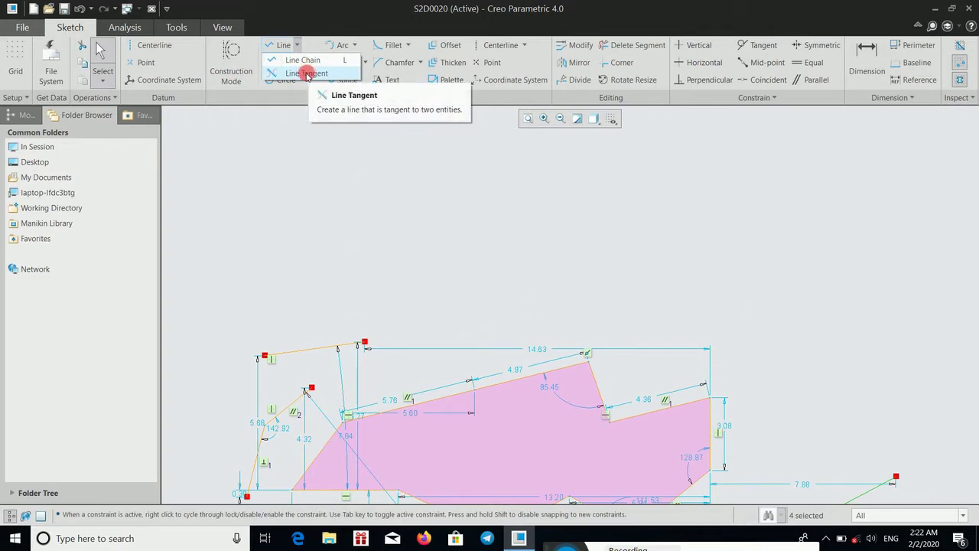
click(297, 100)
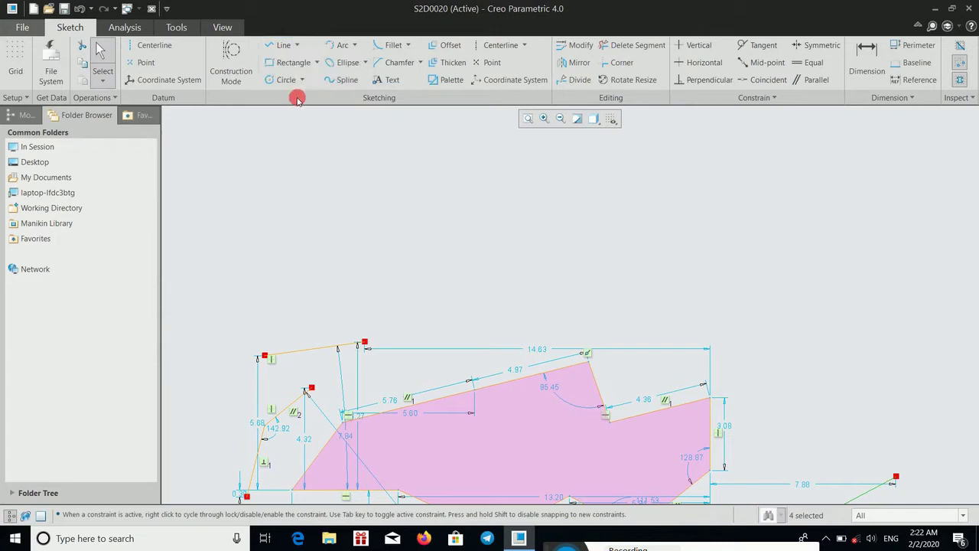
click(291, 81)
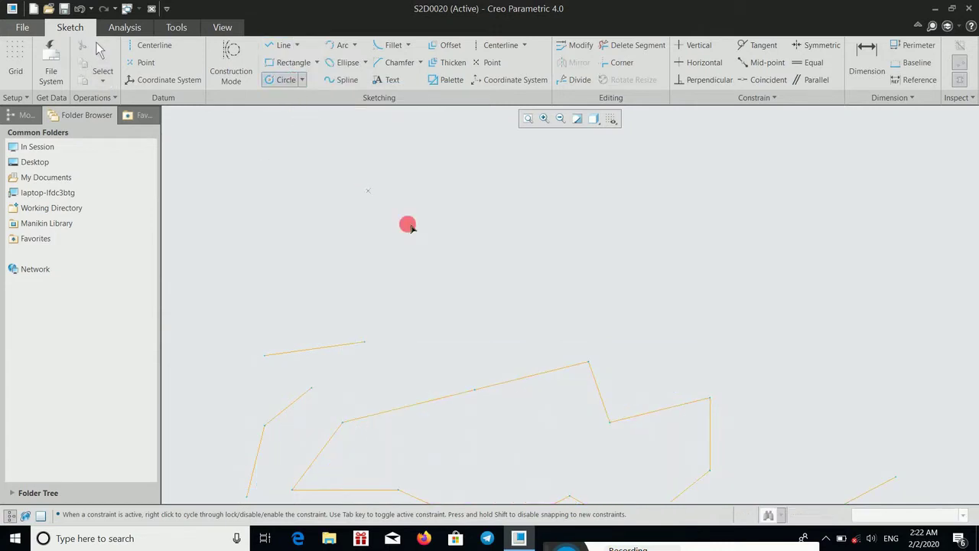
click(415, 226)
click(452, 252)
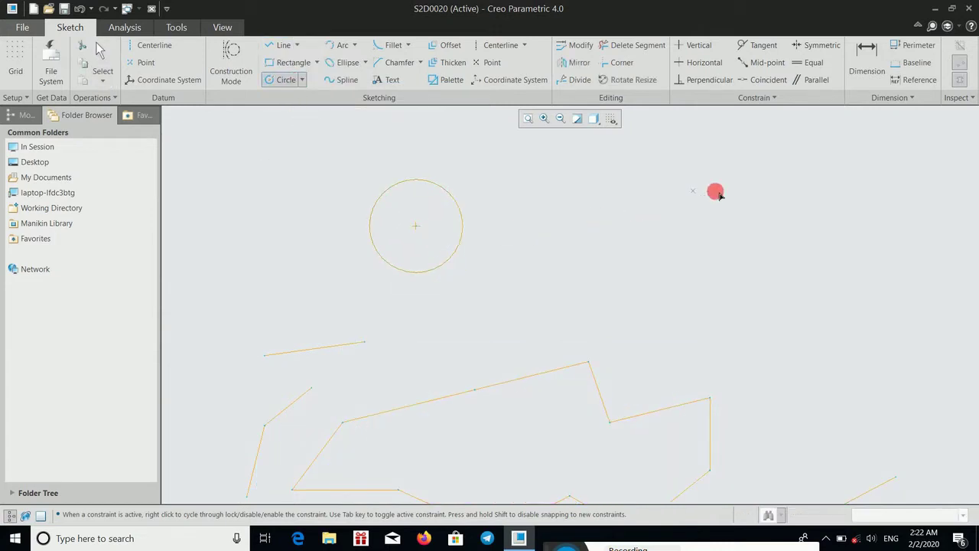
click(721, 205)
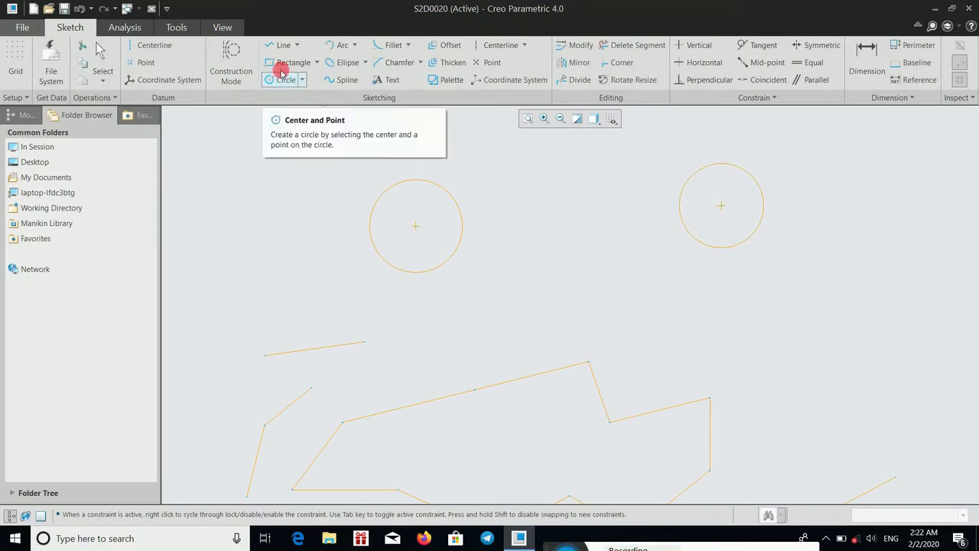
click(297, 45)
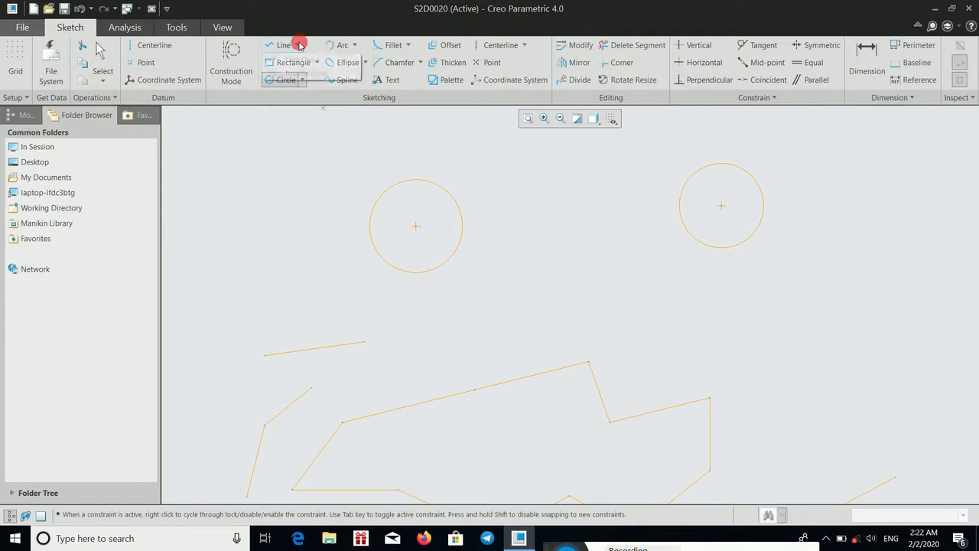
click(318, 72)
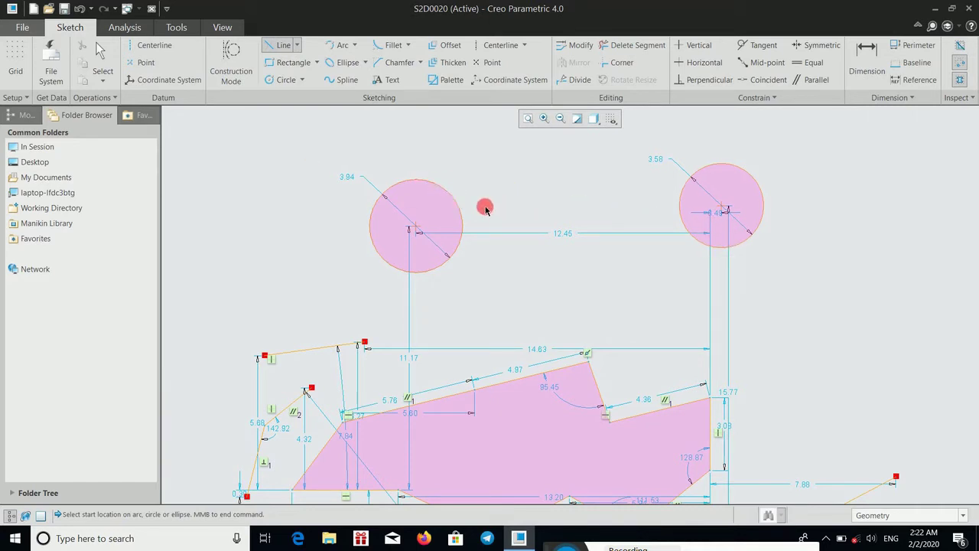
click(297, 45)
click(303, 62)
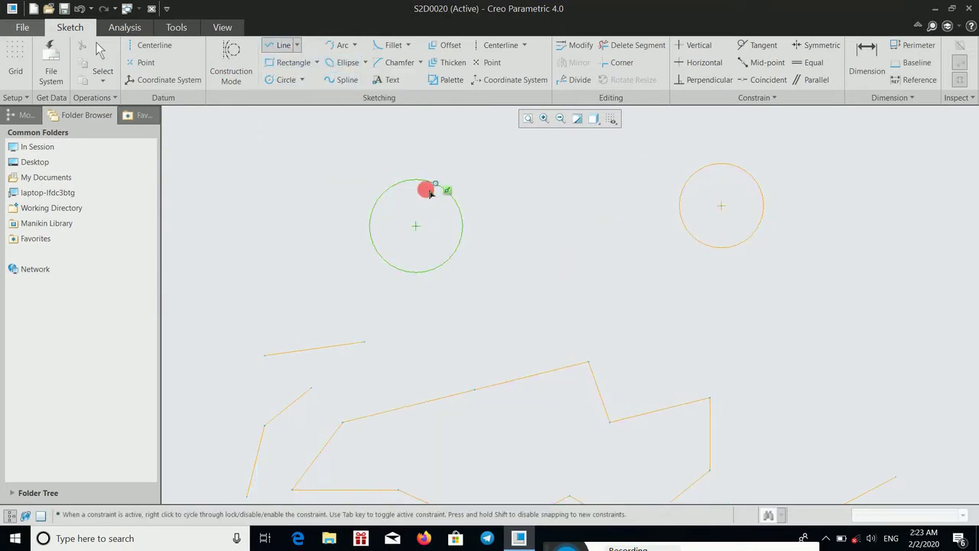
click(415, 181)
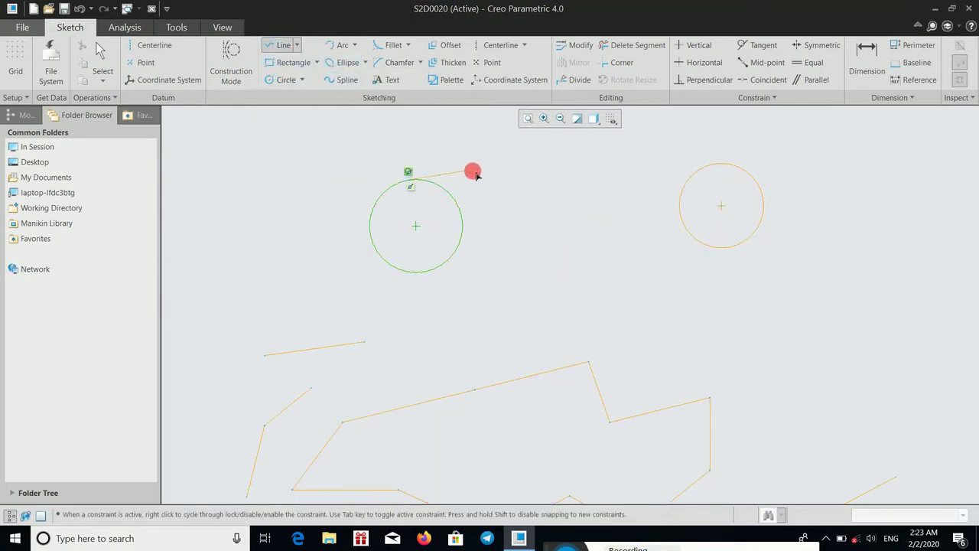
click(727, 169)
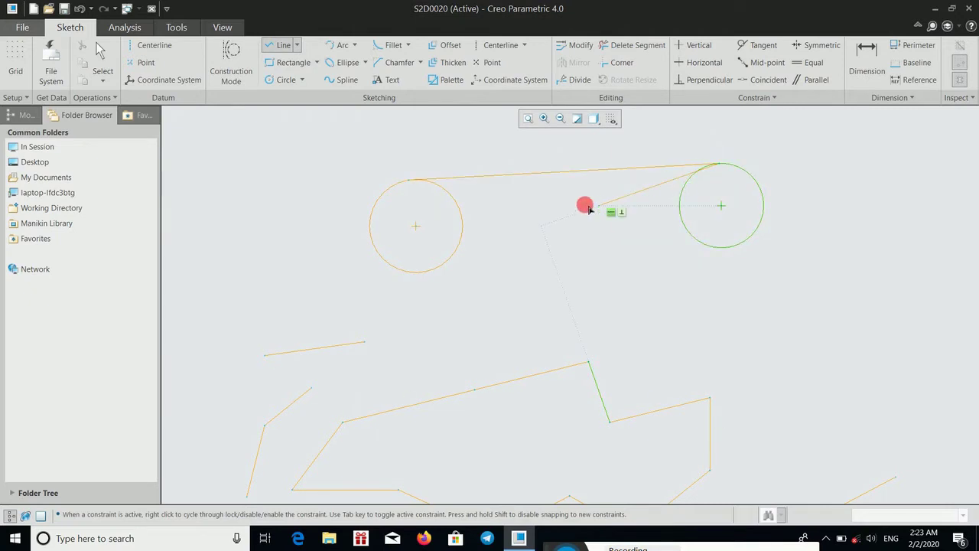
click(462, 208)
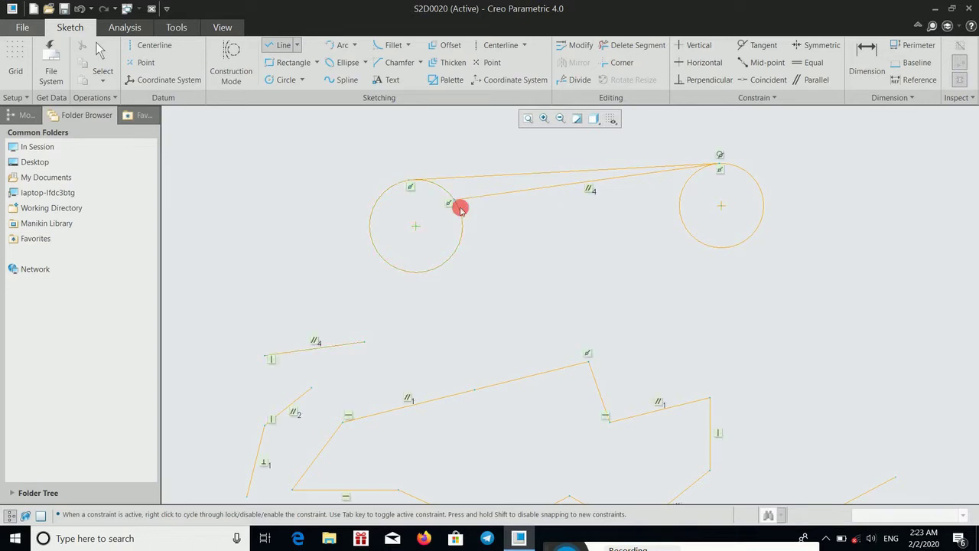
middle_click(510, 237)
middle_click(512, 241)
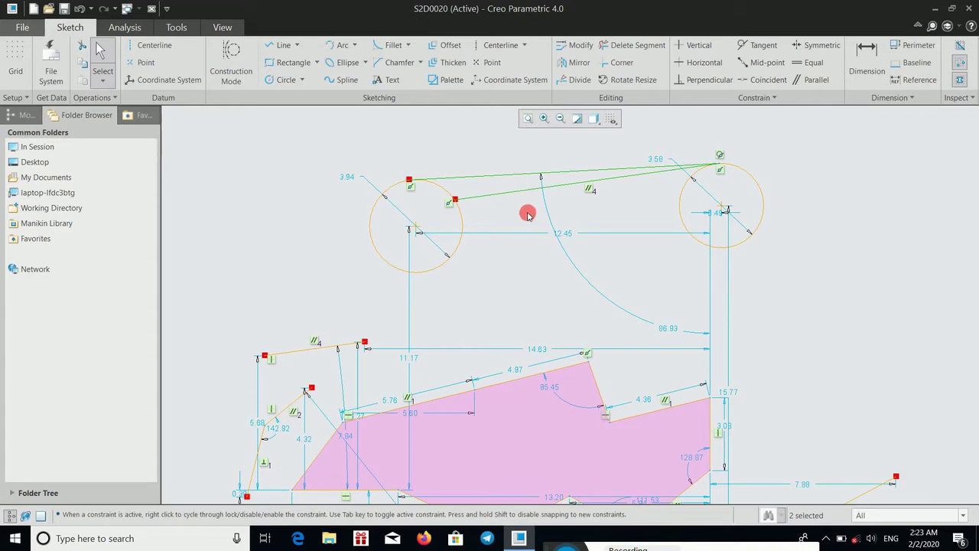
key(Delete)
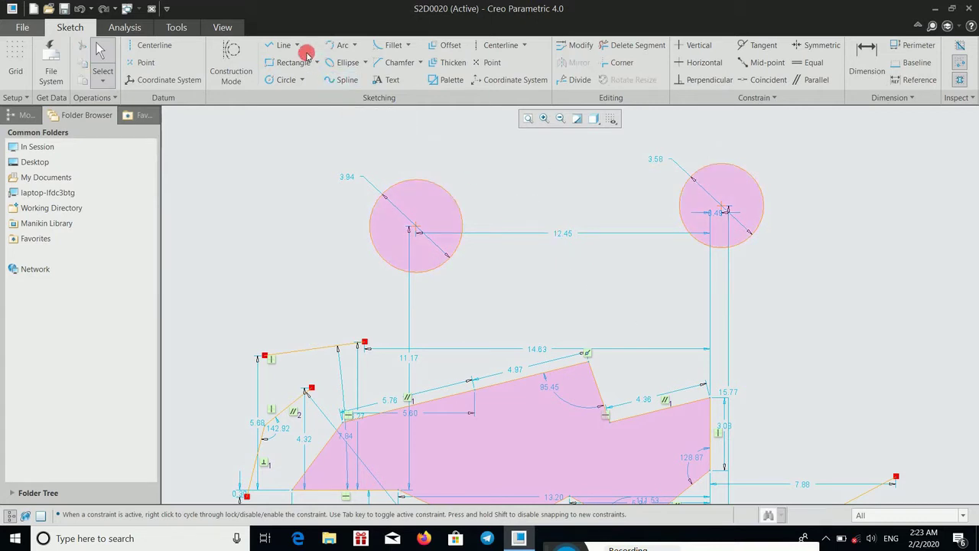
Add a tangent line from the top of the left circle to the bottom of the right circle
click(303, 48)
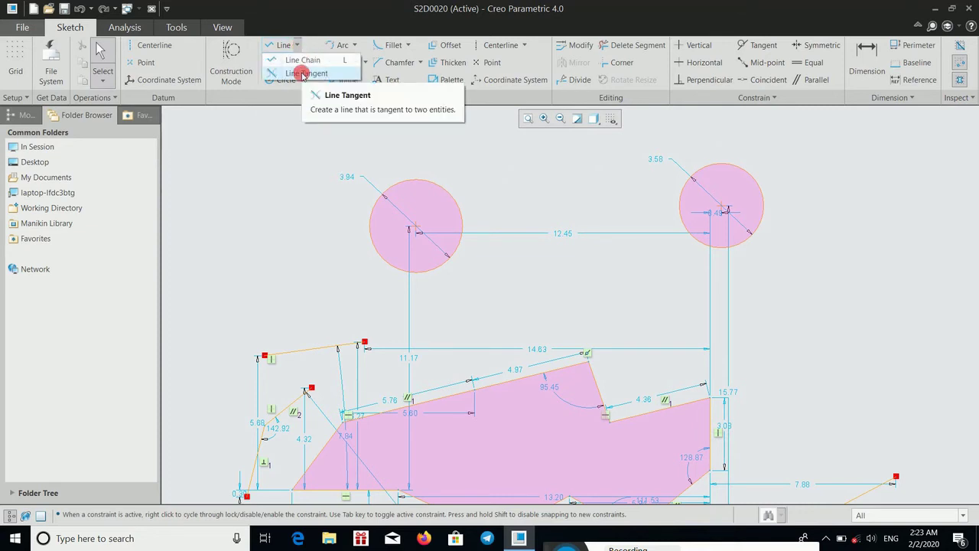
click(303, 73)
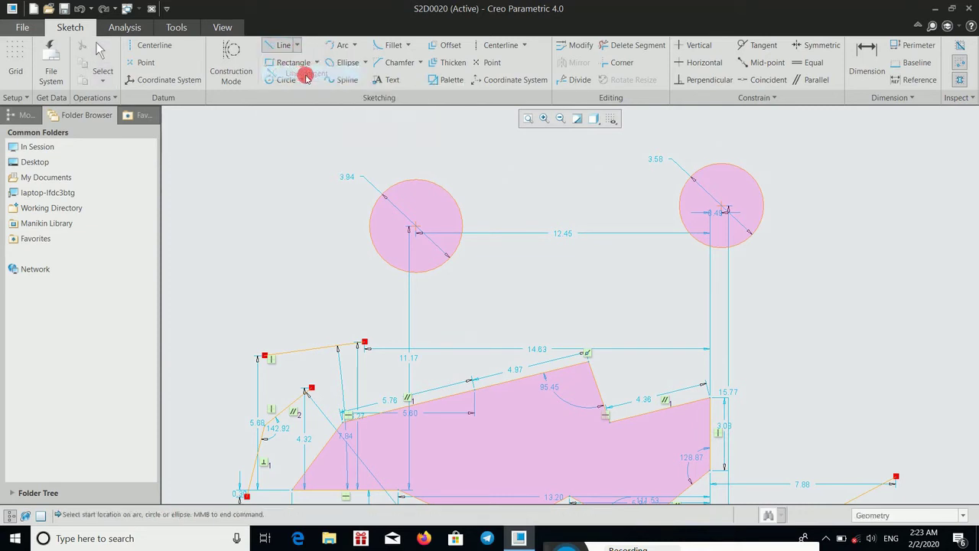
click(417, 182)
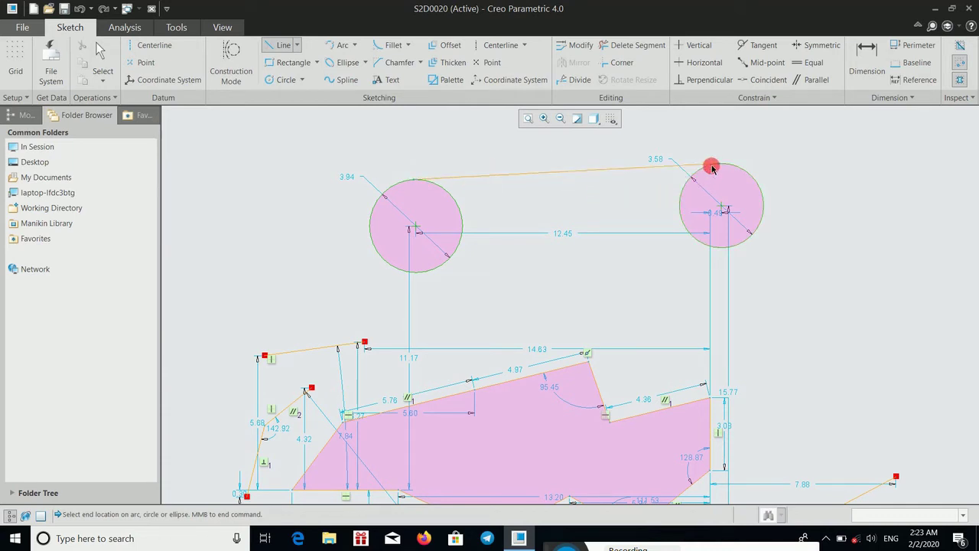
click(720, 249)
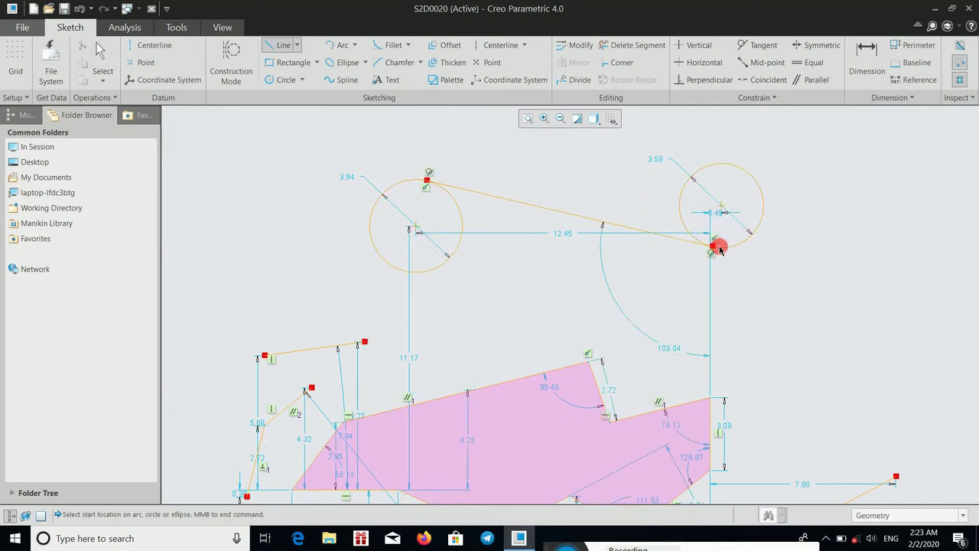
middle_drag(654, 261, 632, 290)
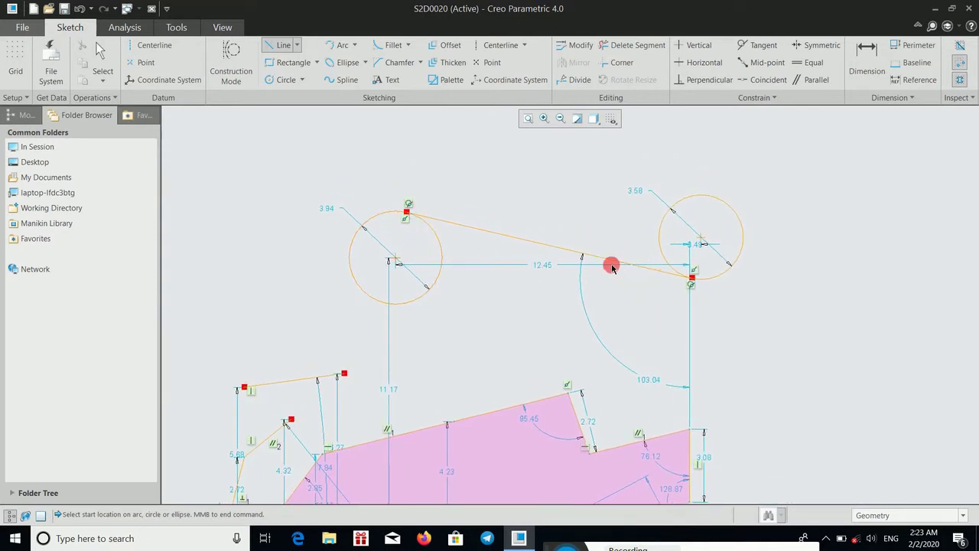
middle_drag(537, 170, 527, 435)
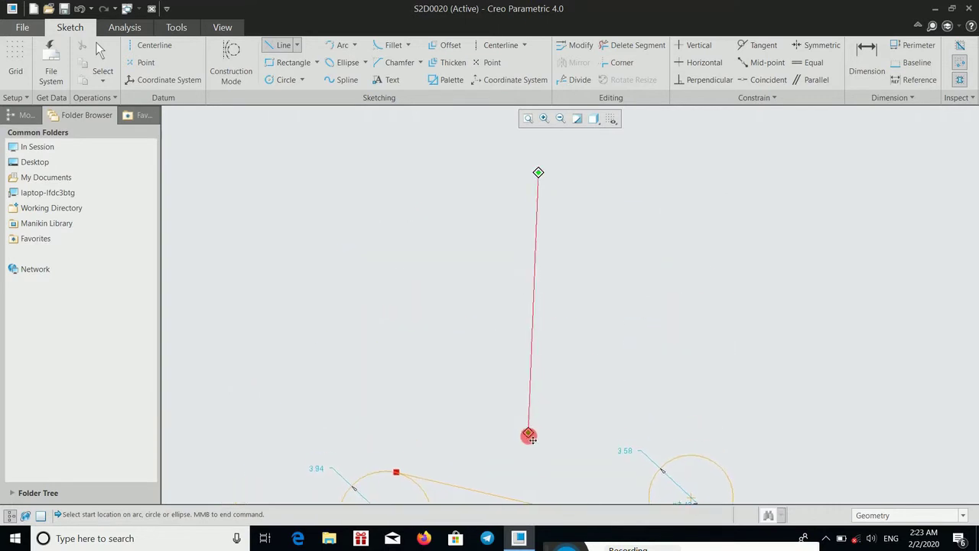
Draw two more circles, diameters 4.82 and 5.95, with the right one larger
click(283, 80)
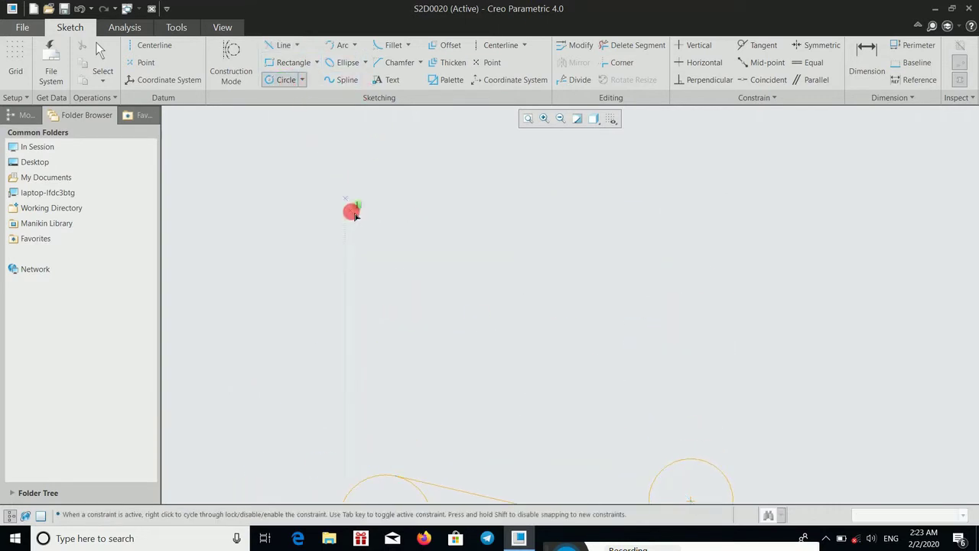
click(360, 232)
click(390, 279)
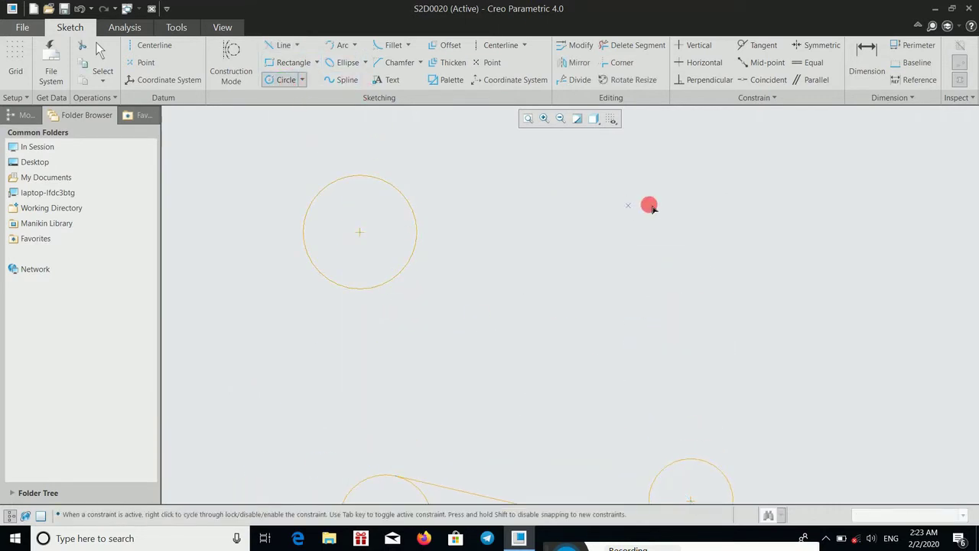
click(689, 234)
click(727, 293)
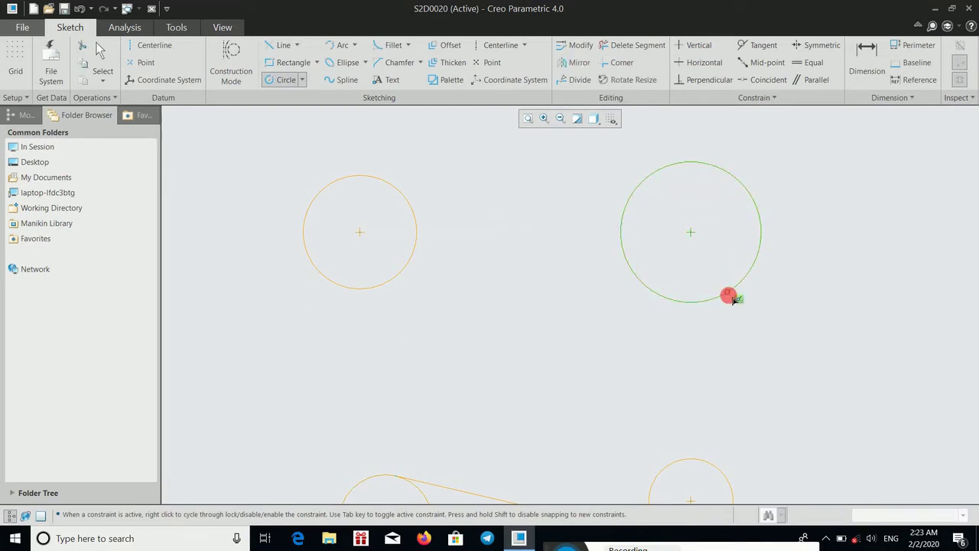
middle_click(450, 184)
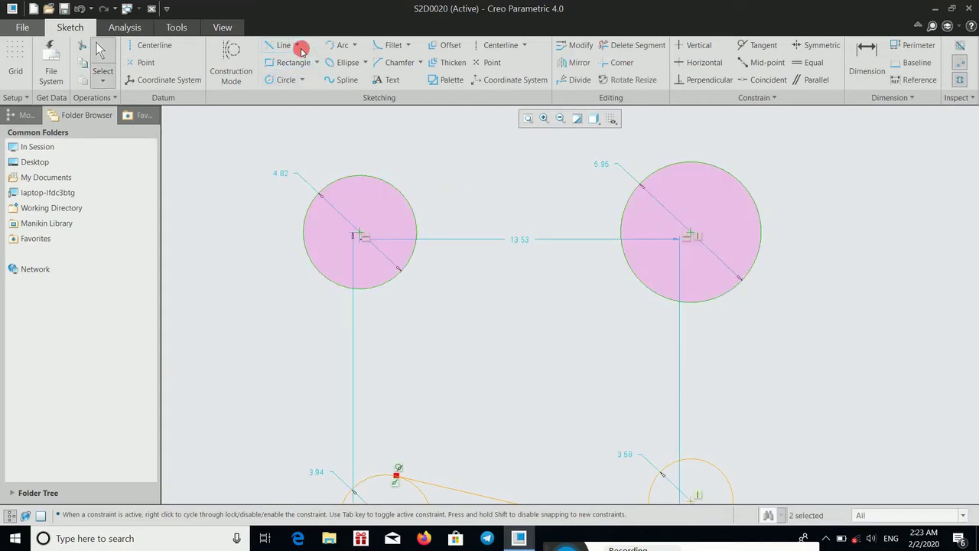
Join the new circles with a tangent line from the left circle's top to the right circle's bottom
click(297, 45)
click(306, 72)
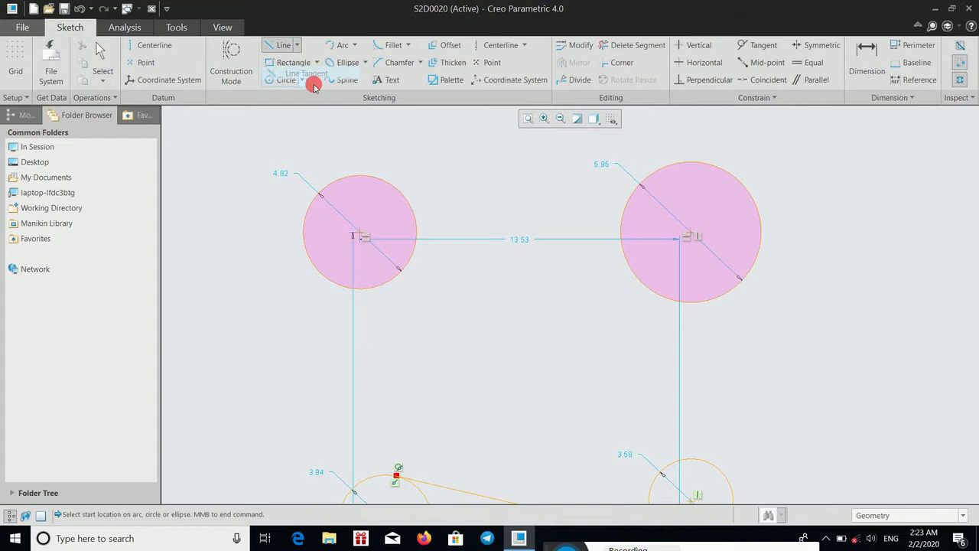
click(359, 175)
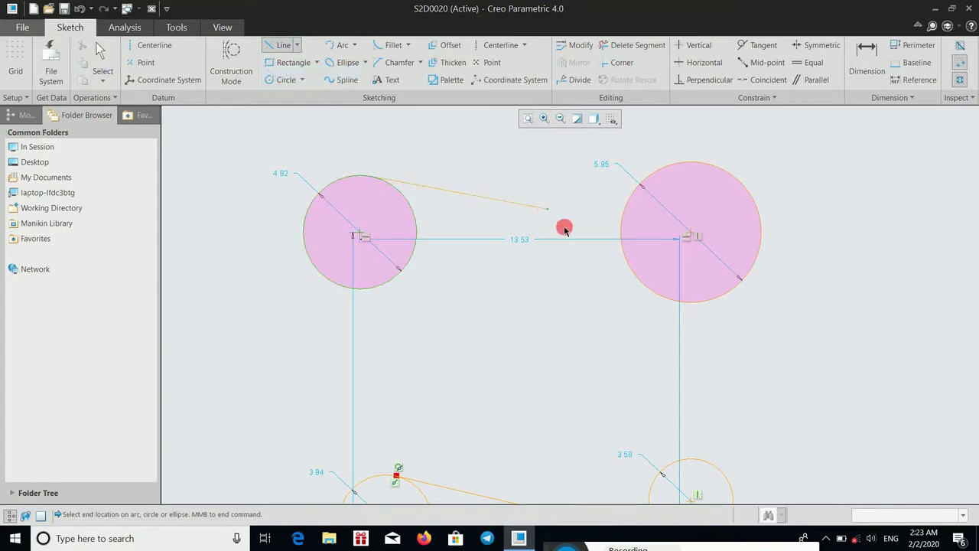
click(645, 287)
click(645, 288)
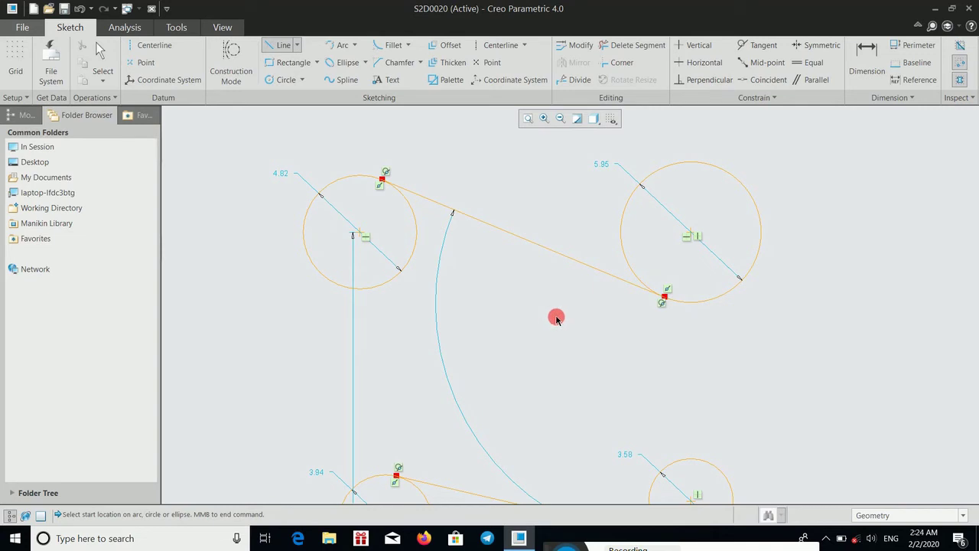
middle_click(498, 179)
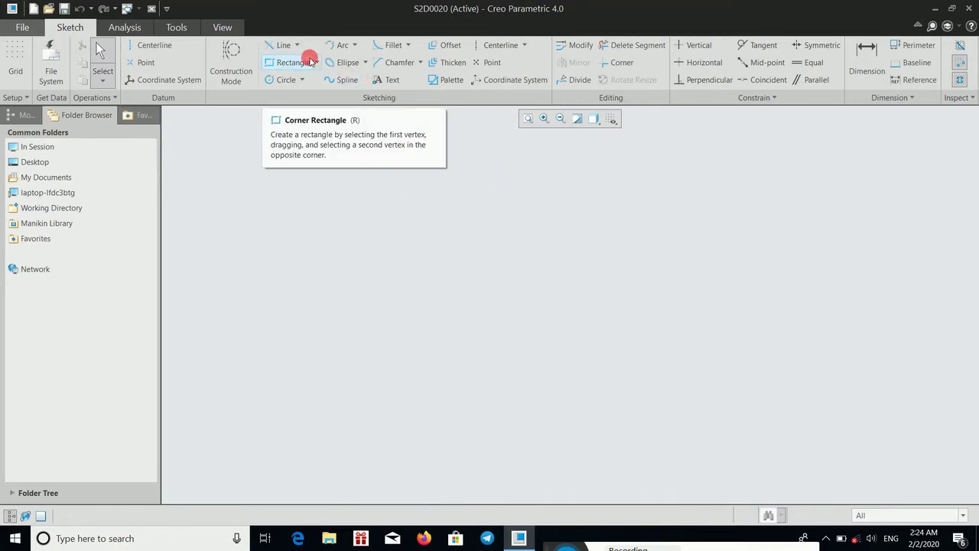
Draw two corner rectangles: a wide one on the left and a taller one to its right
click(318, 64)
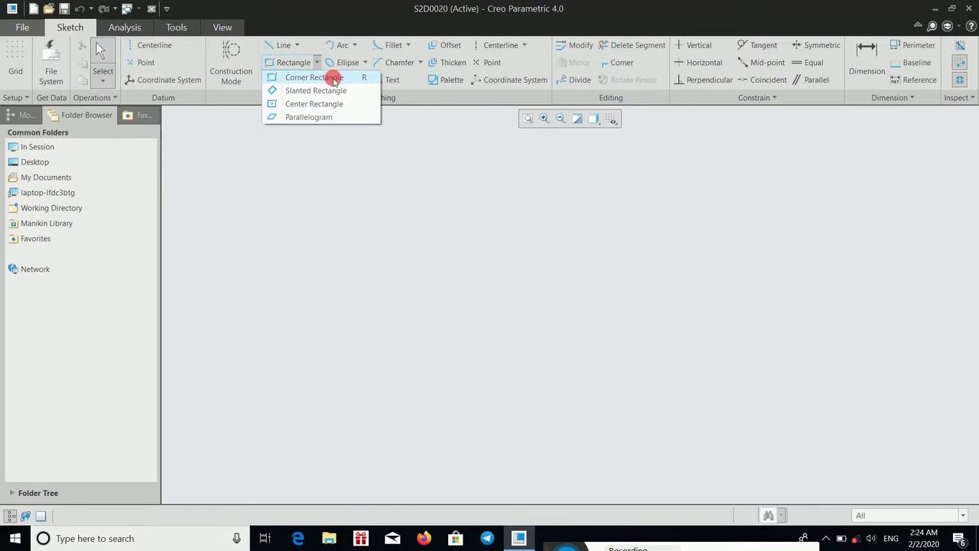
click(334, 79)
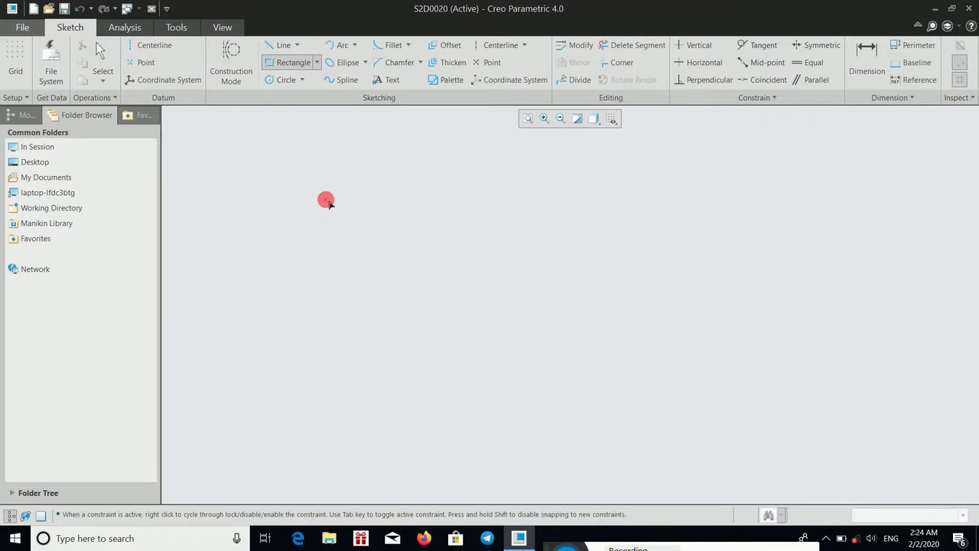
click(325, 201)
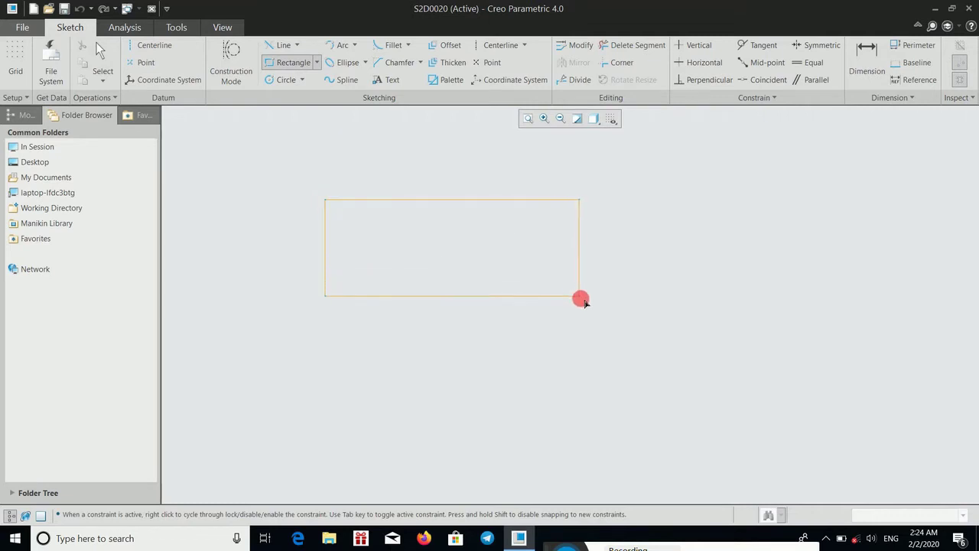
click(581, 300)
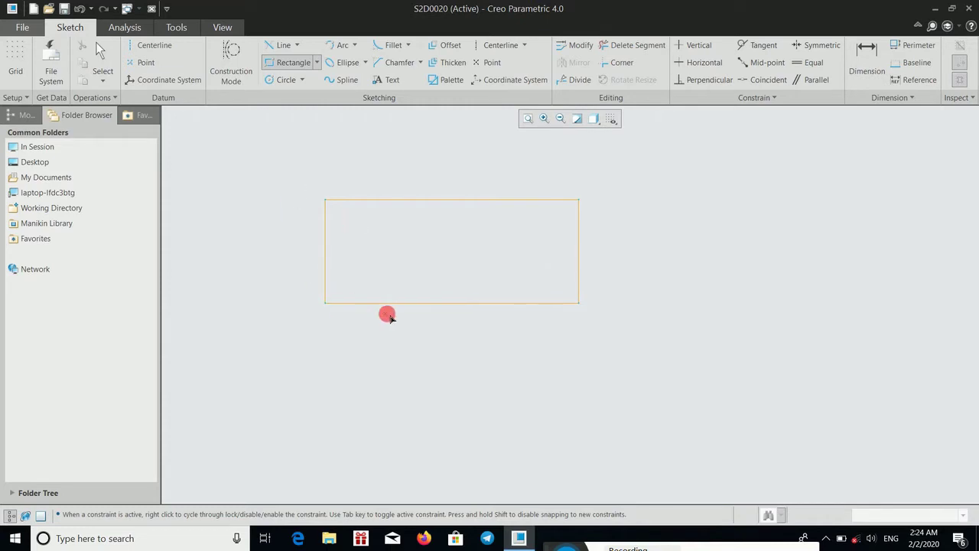
click(716, 243)
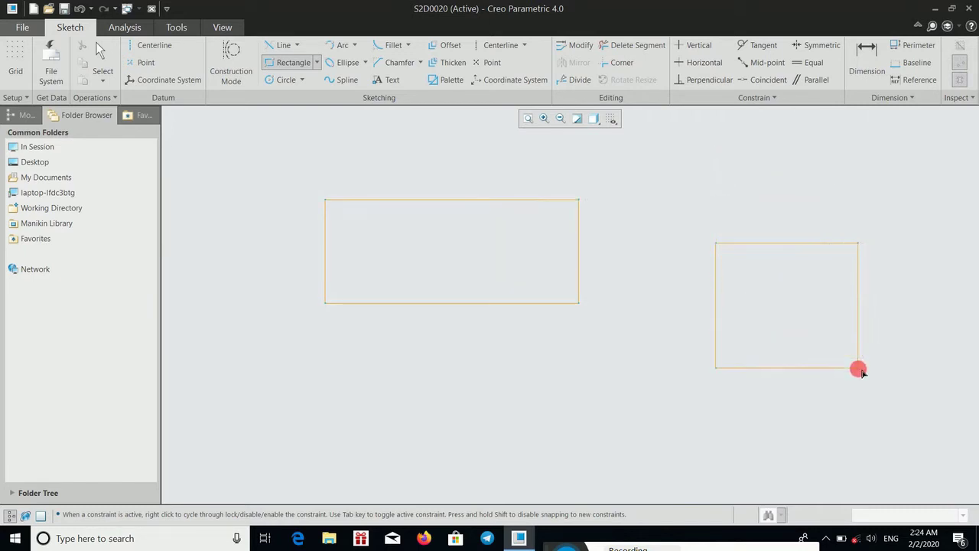
click(888, 381)
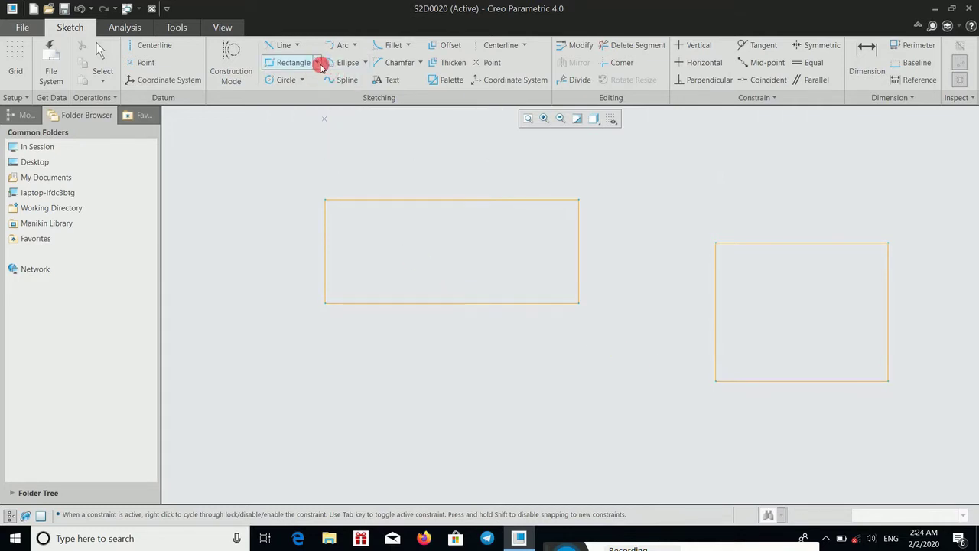
Draw a slanted-method rectangle with a level first side beneath the others
click(316, 62)
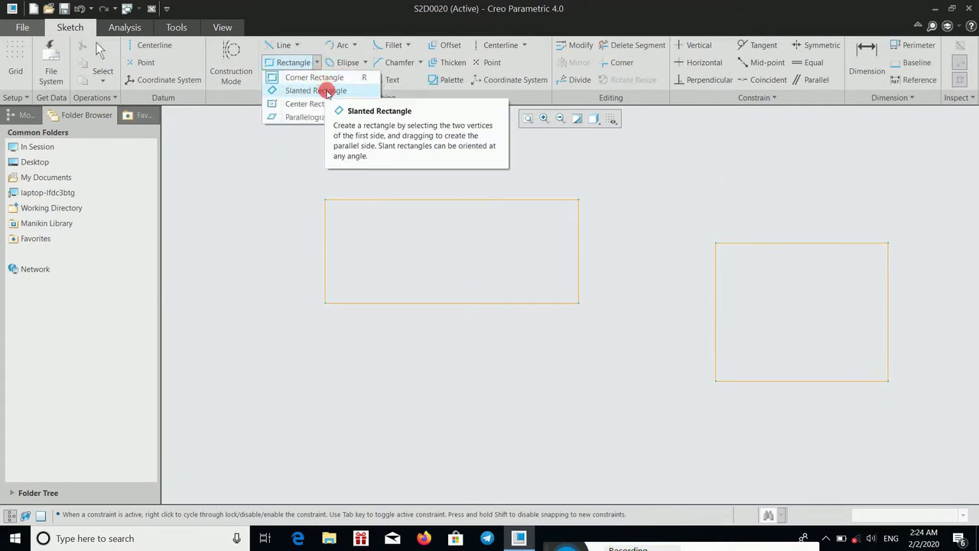
click(327, 92)
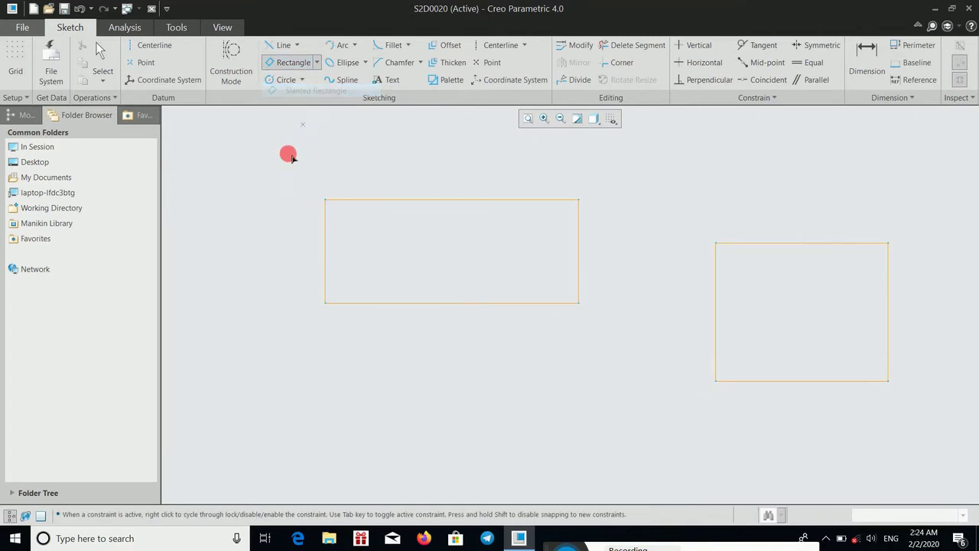
click(290, 322)
middle_drag(306, 266, 316, 214)
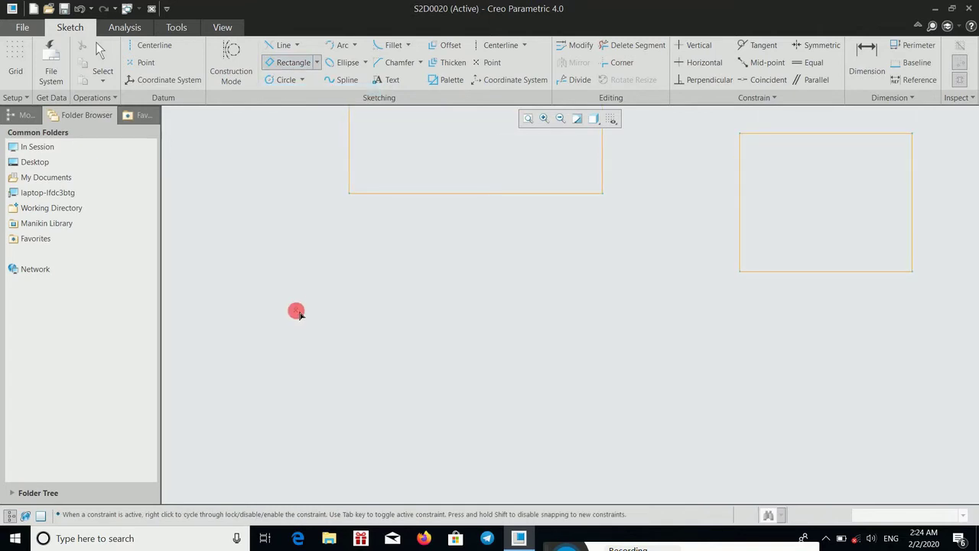
click(296, 311)
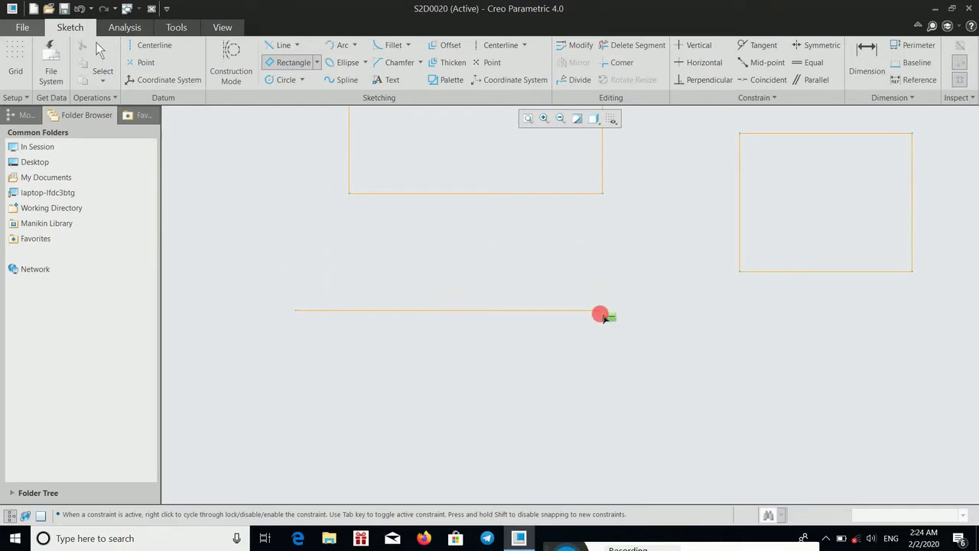
click(601, 313)
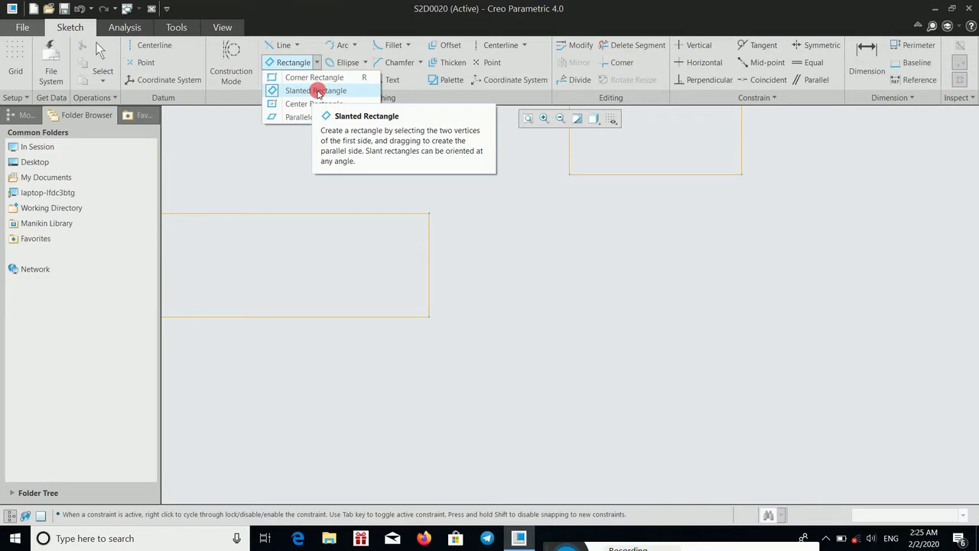
click(318, 91)
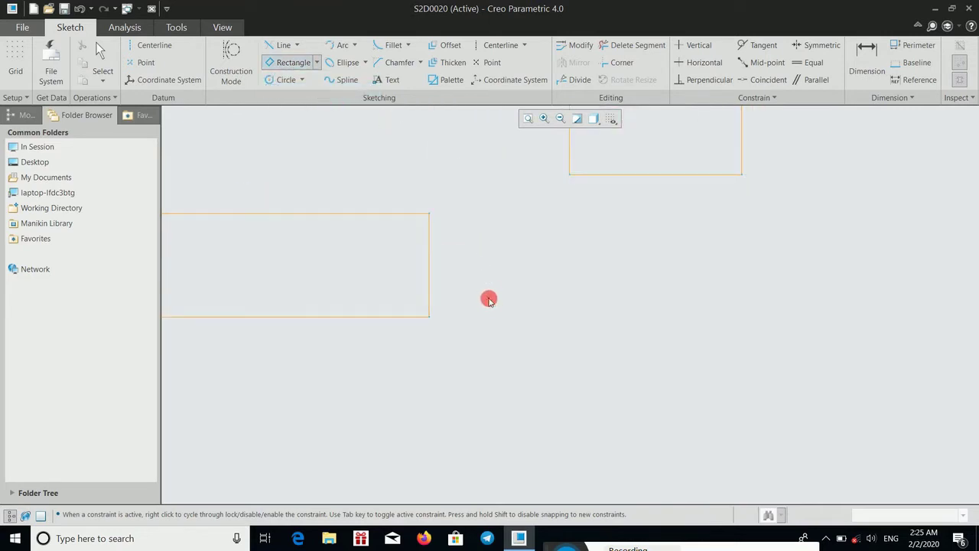
Draw a tilted rectangle from an angled first side and a set width
click(490, 299)
click(544, 410)
click(768, 289)
click(747, 328)
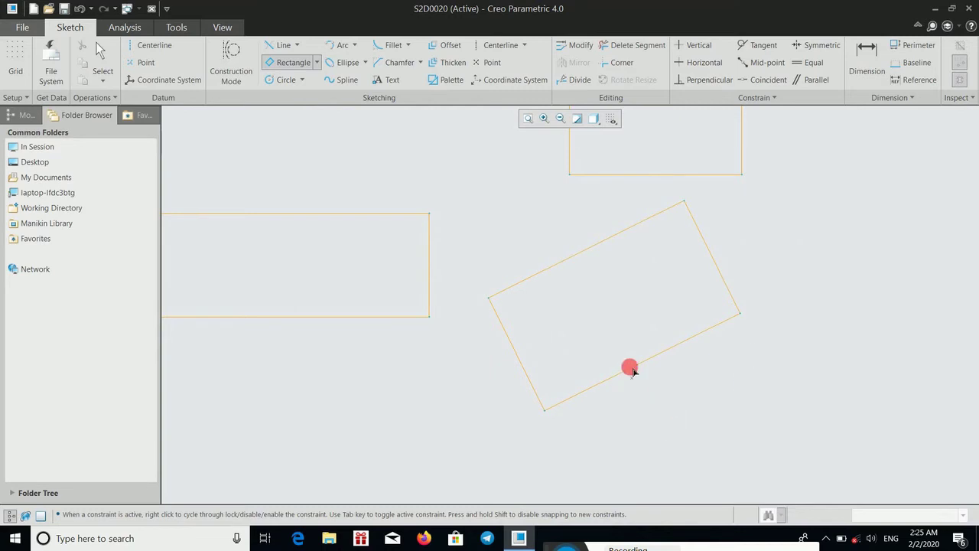
middle_drag(623, 324, 717, 397)
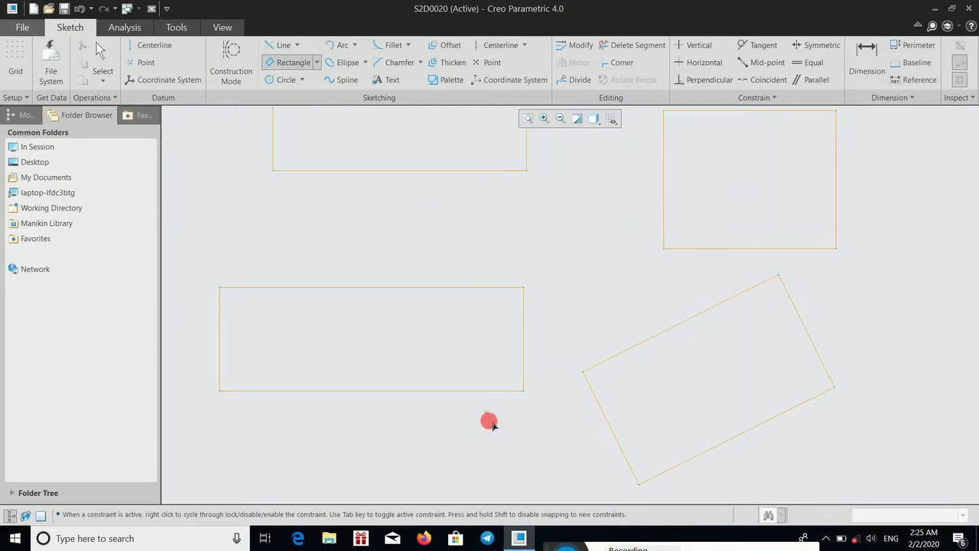
middle_drag(490, 420, 604, 281)
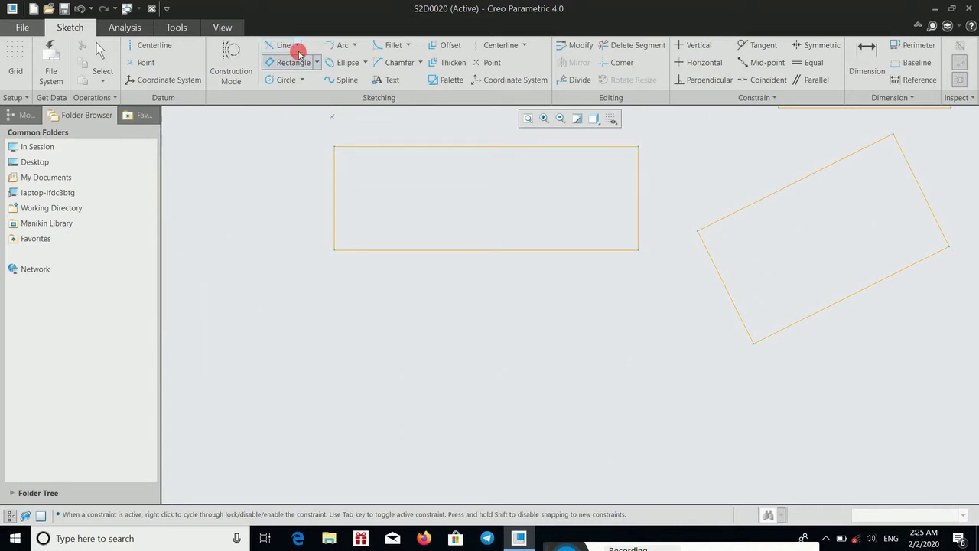
Draw a centre rectangle below the earlier rectangles, sized outward from its midpoint with dashed diagonals
click(318, 62)
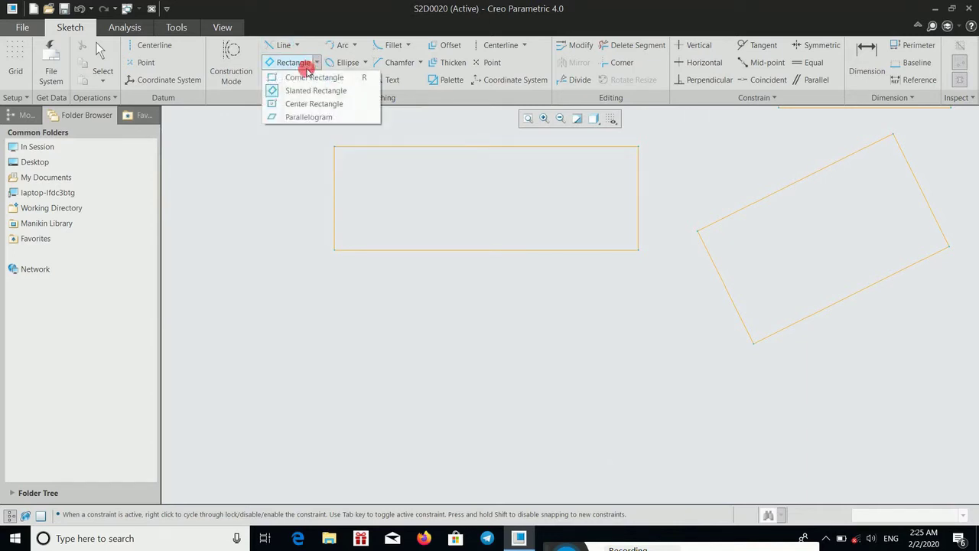
click(314, 106)
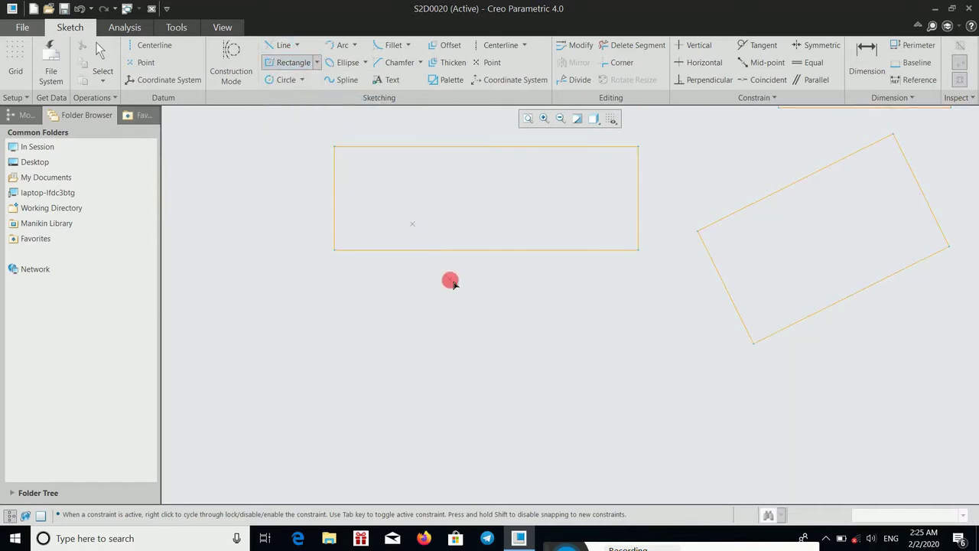
middle_drag(497, 319, 452, 219)
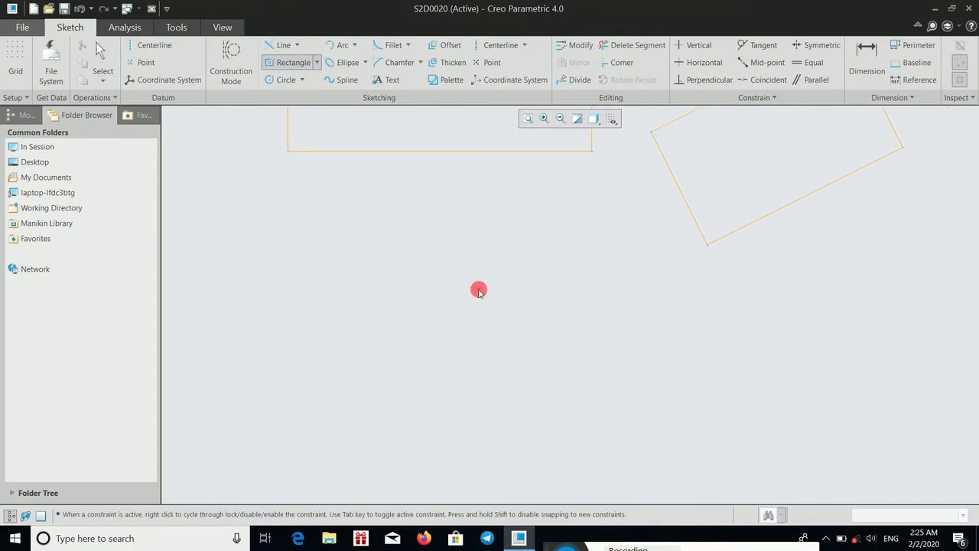
mouse_move(495, 302)
mouse_down()
mouse_move(585, 381)
mouse_move(623, 386)
mouse_up()
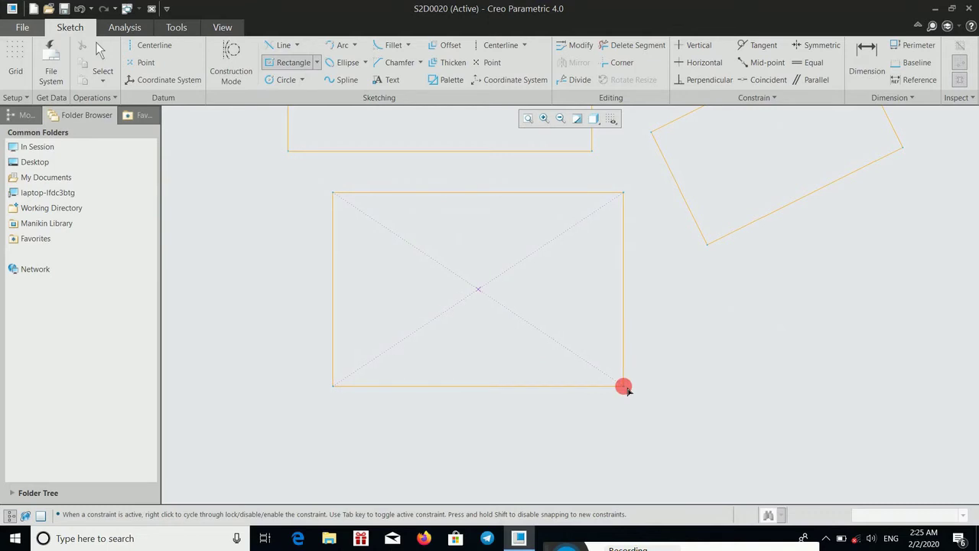
click(624, 386)
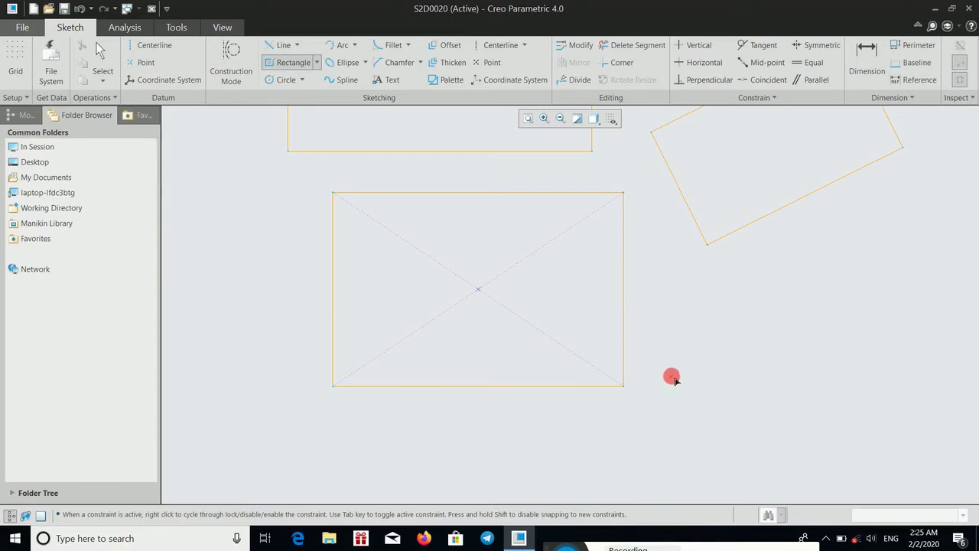
middle_drag(672, 377, 485, 393)
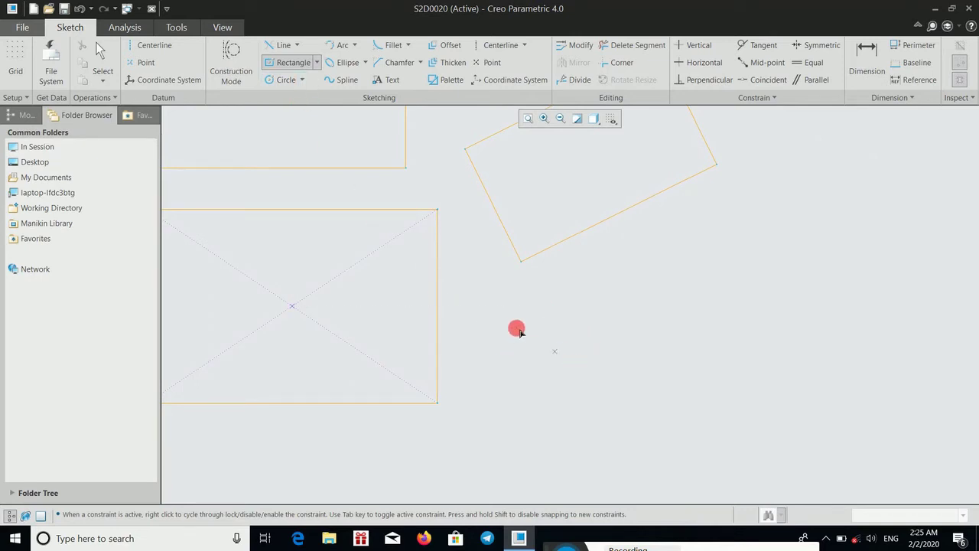
Draw a first slanted parallelogram from three corner points in empty space
click(317, 65)
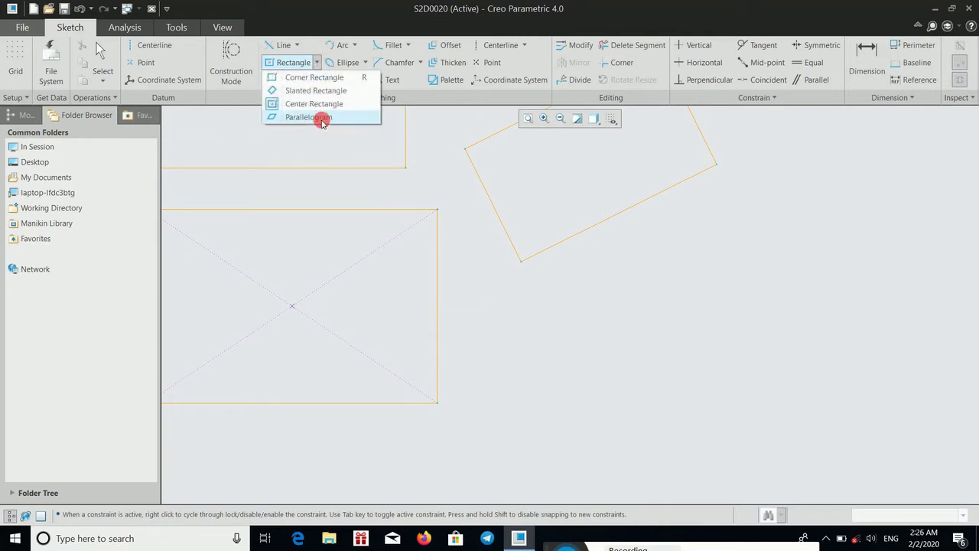
click(321, 118)
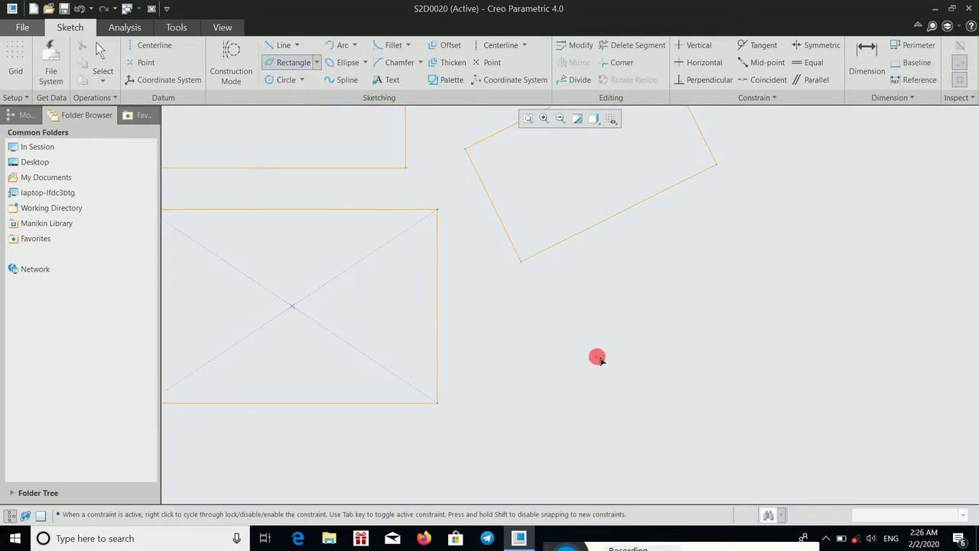
mouse_move(598, 358)
middle_down()
mouse_move(518, 282)
mouse_move(481, 263)
middle_up()
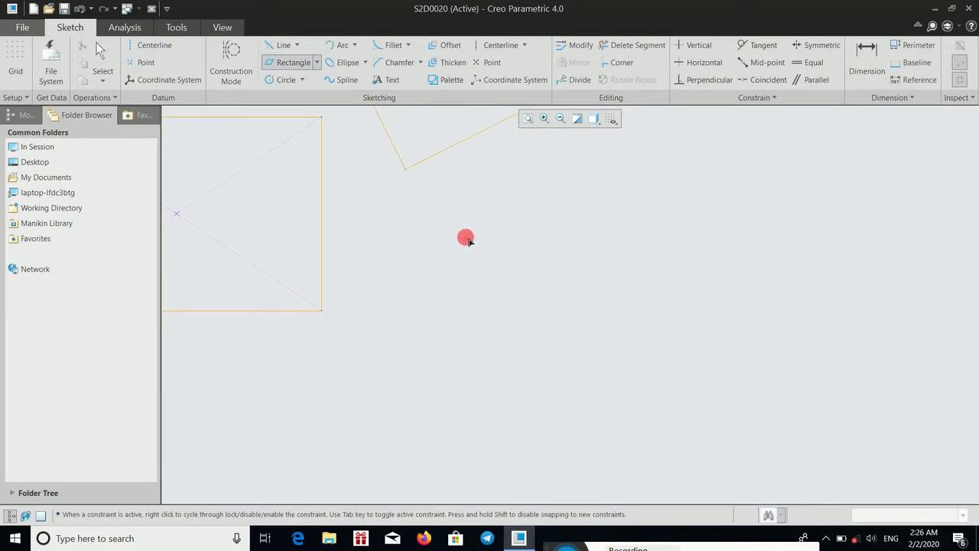
click(498, 253)
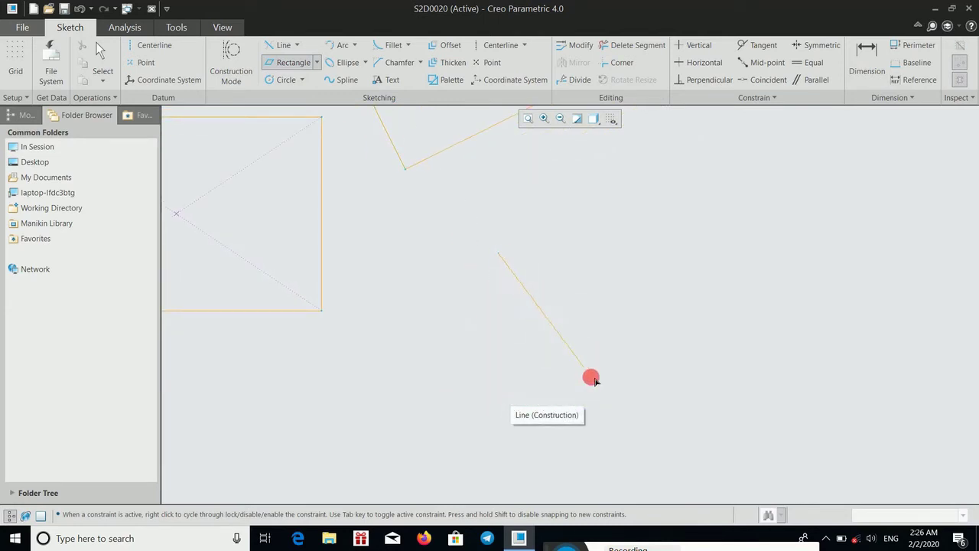
click(604, 370)
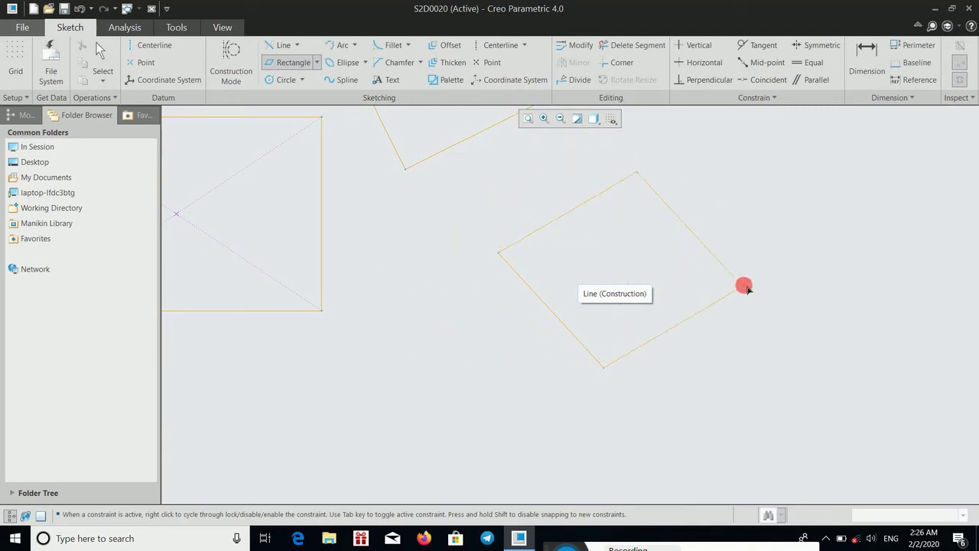
click(758, 327)
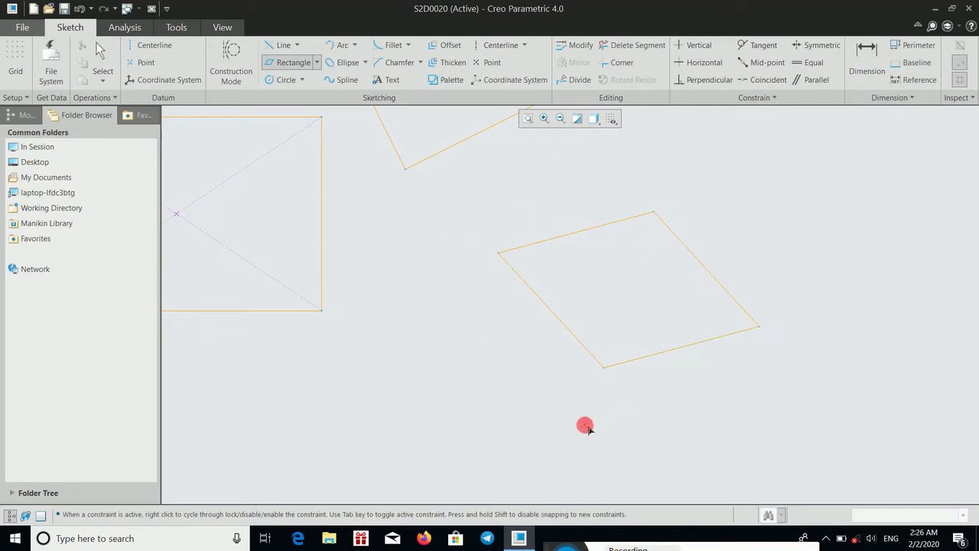
Draw a second parallelogram from three points, then bring up the circle methods list
middle_drag(448, 395, 616, 314)
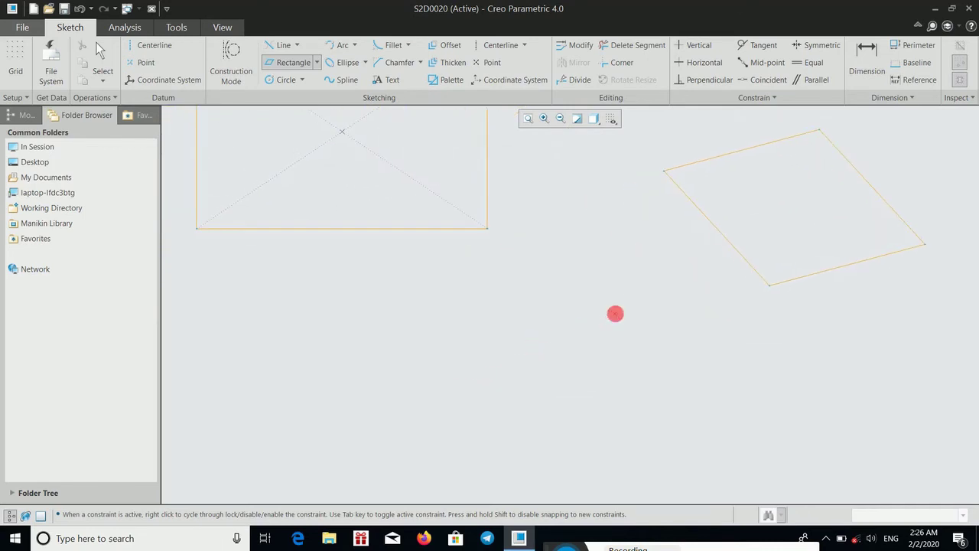
click(469, 283)
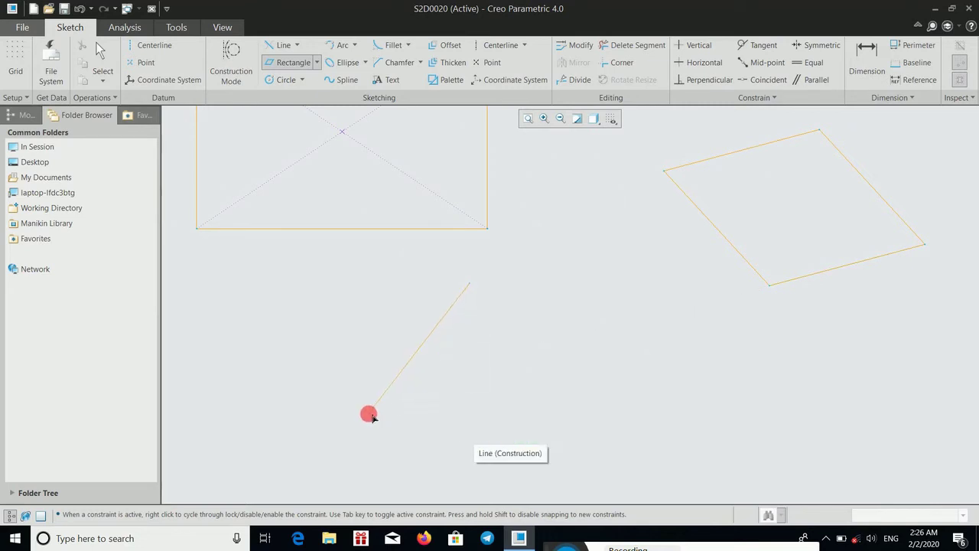
click(370, 415)
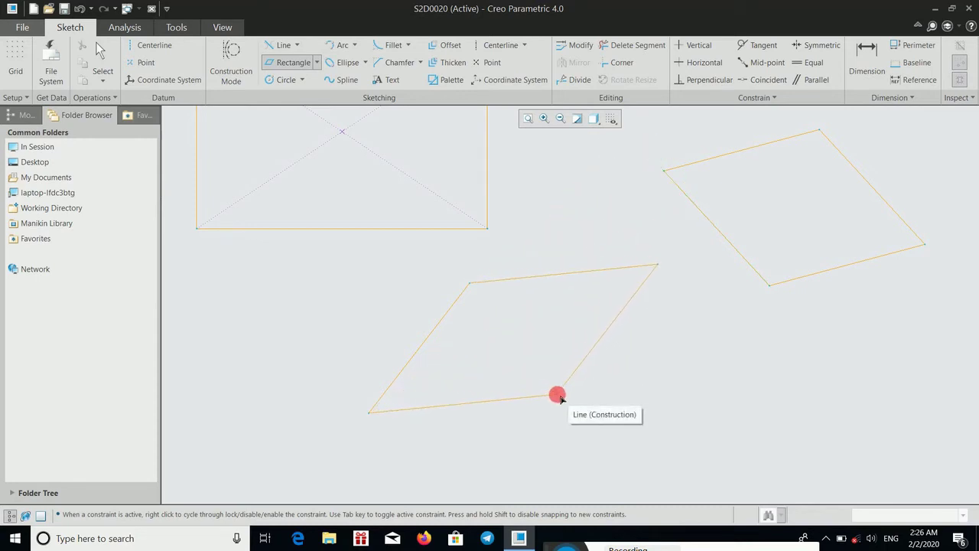
click(557, 395)
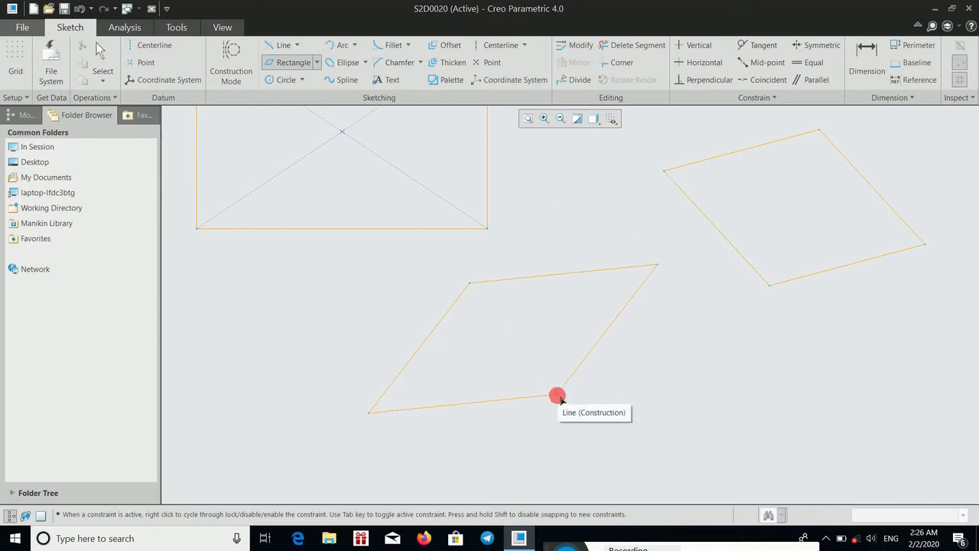
mouse_move(345, 362)
middle_down()
mouse_move(273, 124)
mouse_move(286, 168)
mouse_move(305, 104)
middle_up()
click(302, 79)
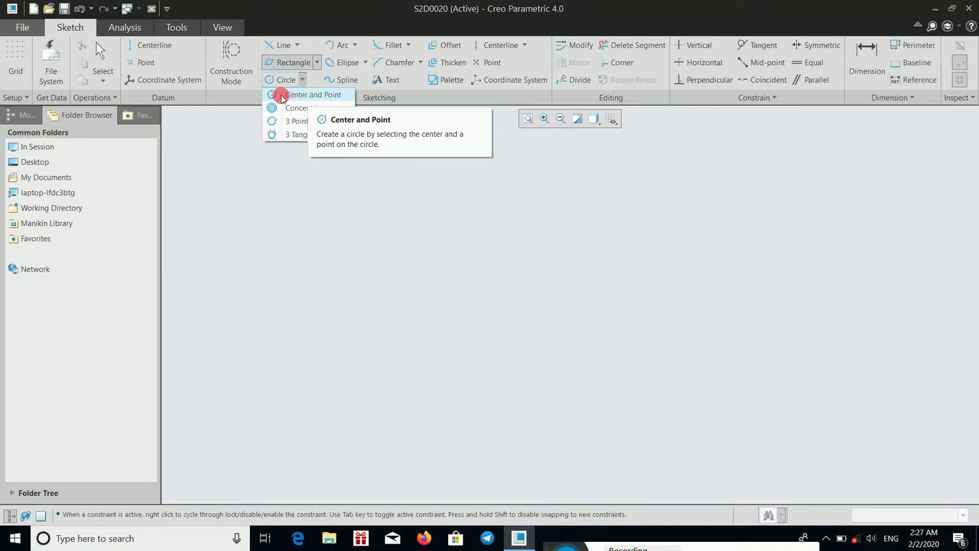
Draw a centre-and-point circle below the parallelograms
click(283, 95)
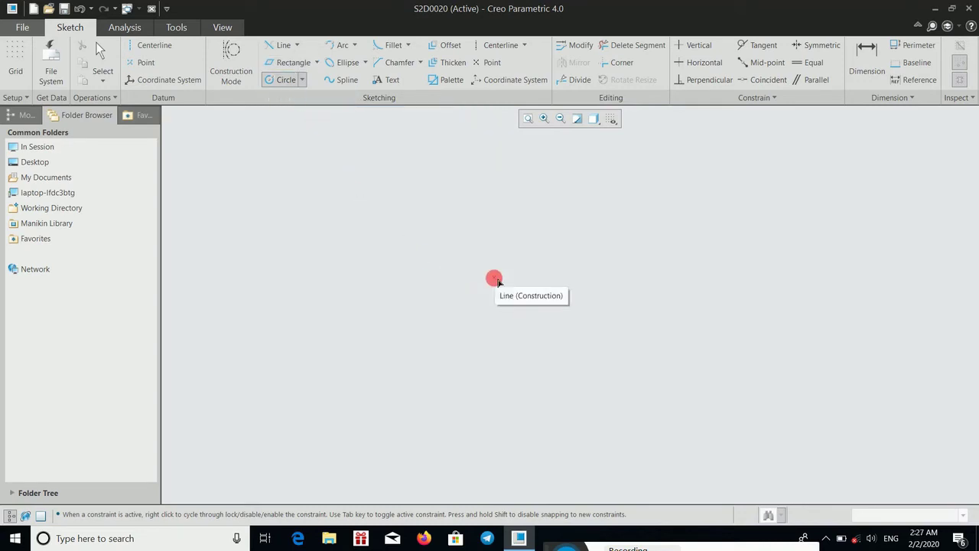
click(495, 278)
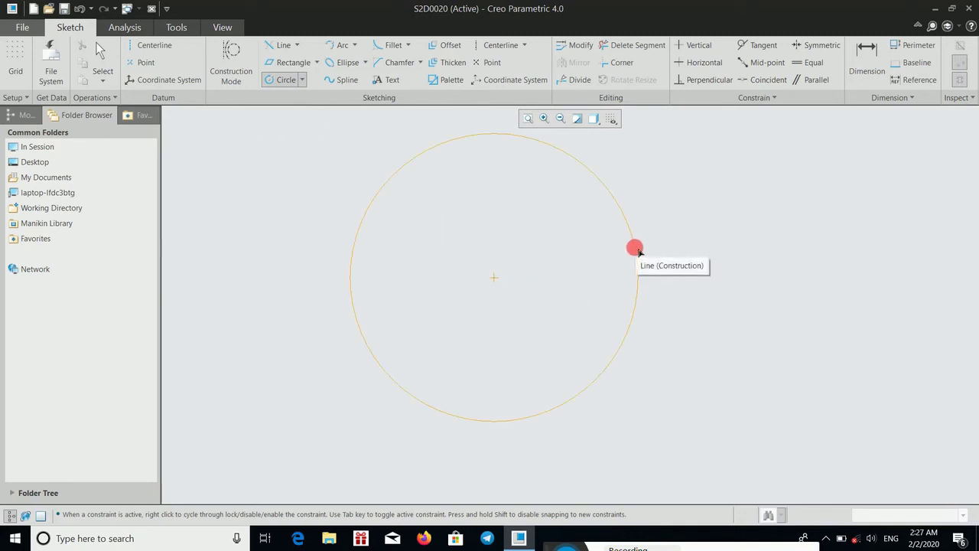
click(638, 250)
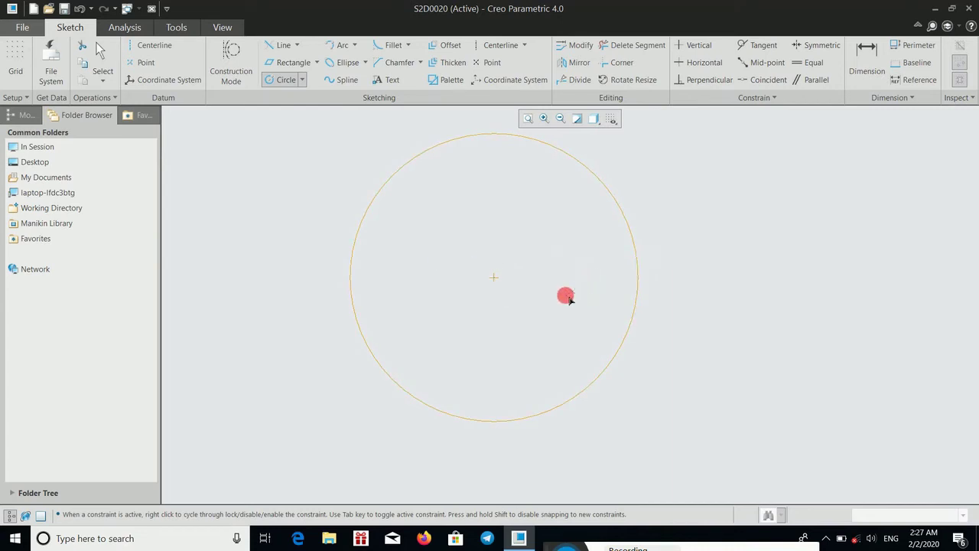
middle_click(566, 295)
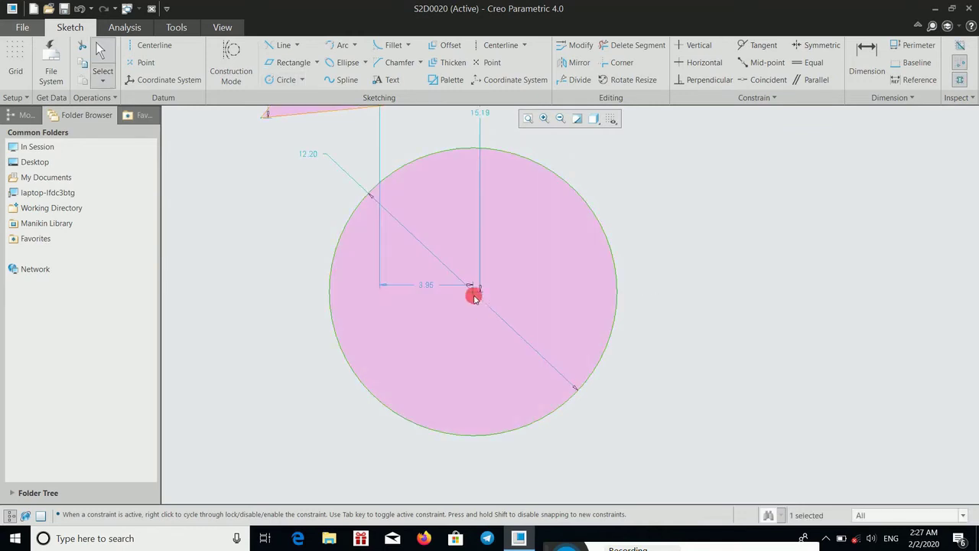
Change the circle's diameter from 12.20 to 15.00, then delete all sketch geometry
middle_drag(263, 195, 284, 242)
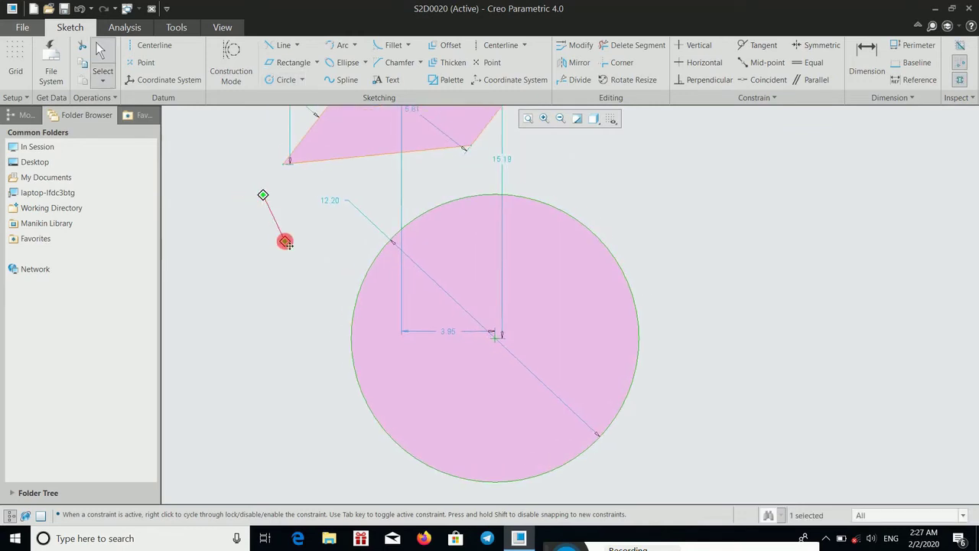
double_click(330, 199)
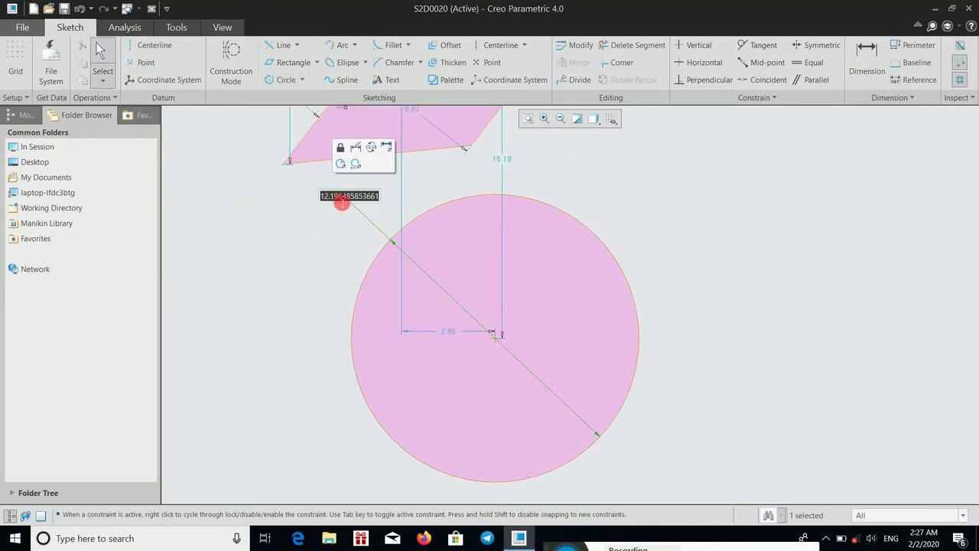
text(15)
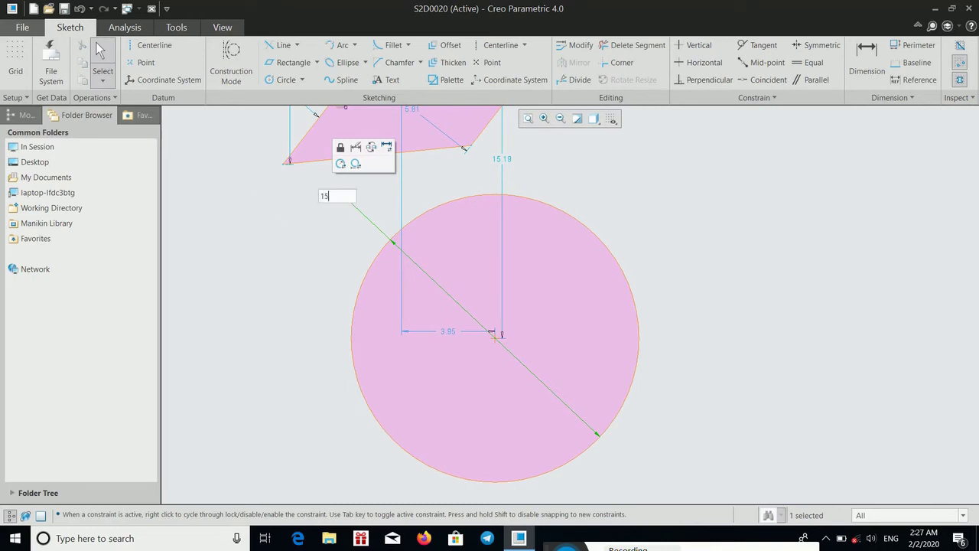
scroll(339, 196, up, 1)
scroll(364, 217, up, 3)
key(Return)
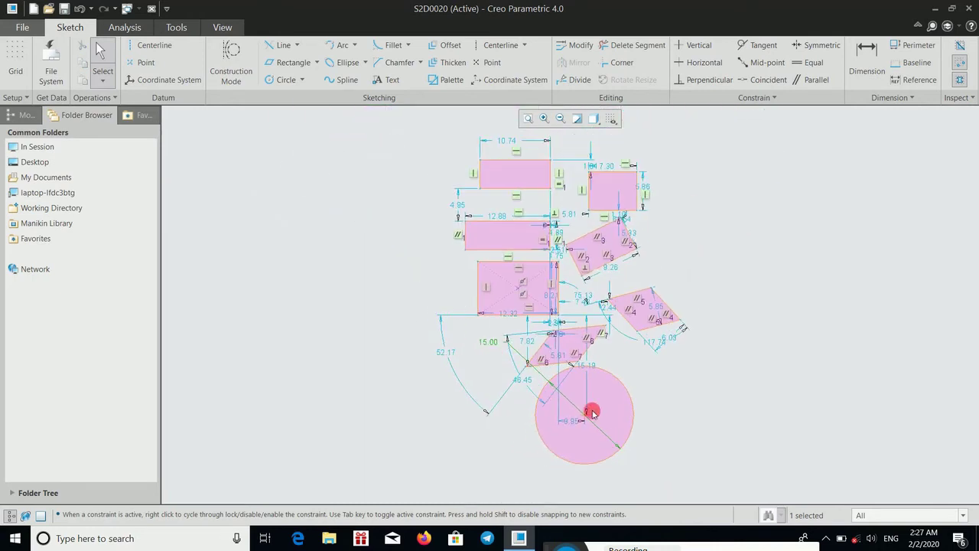
scroll(591, 413, down, 2)
scroll(587, 414, down, 4)
scroll(586, 415, down, 1)
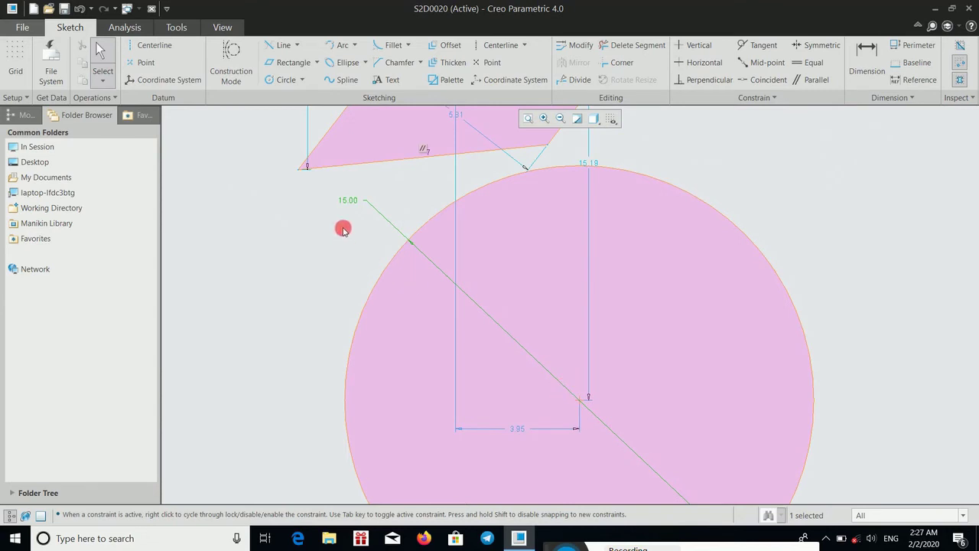
middle_drag(370, 242, 334, 192)
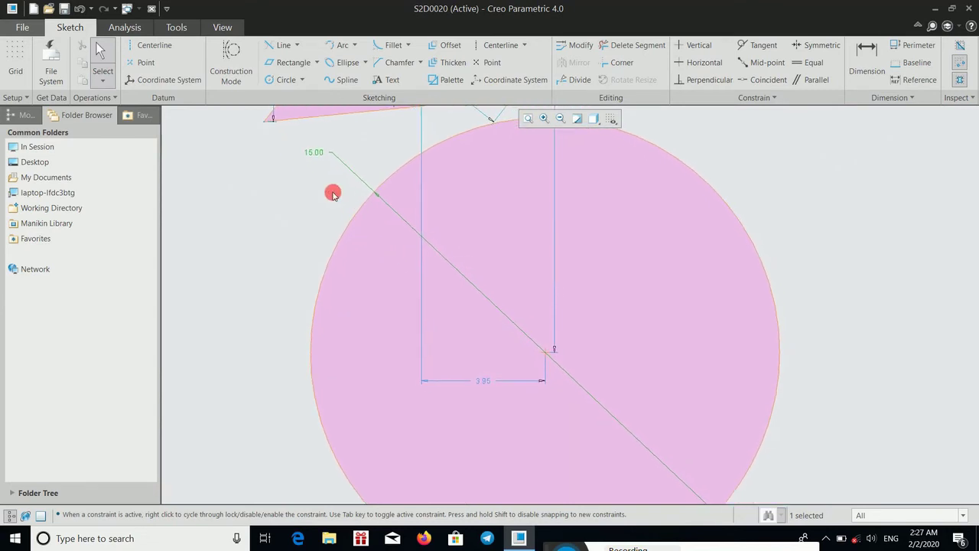
middle_drag(386, 300, 391, 261)
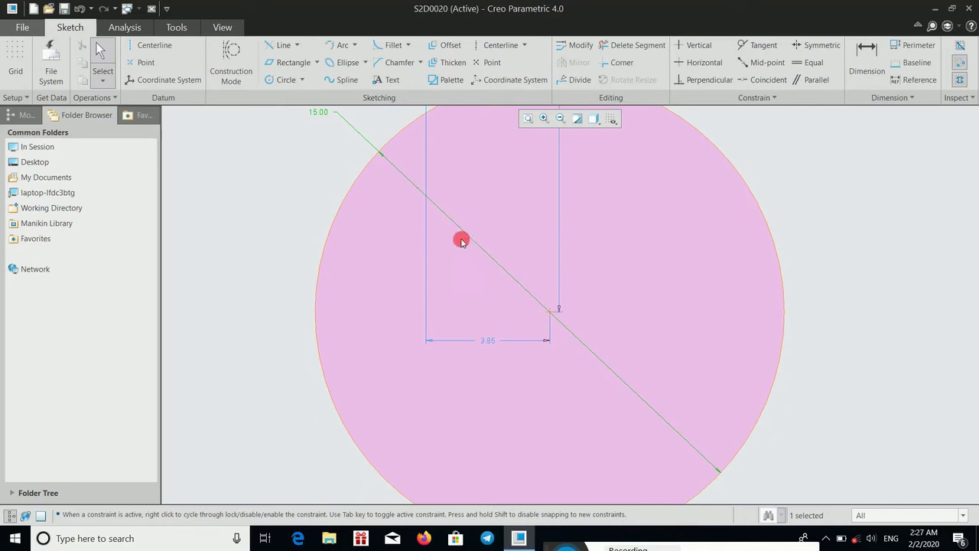
key(Delete)
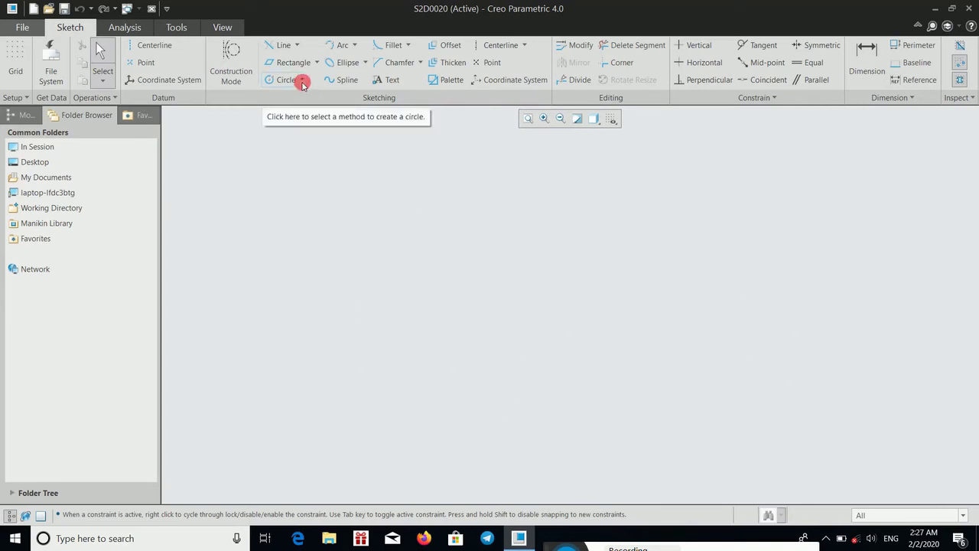
click(303, 82)
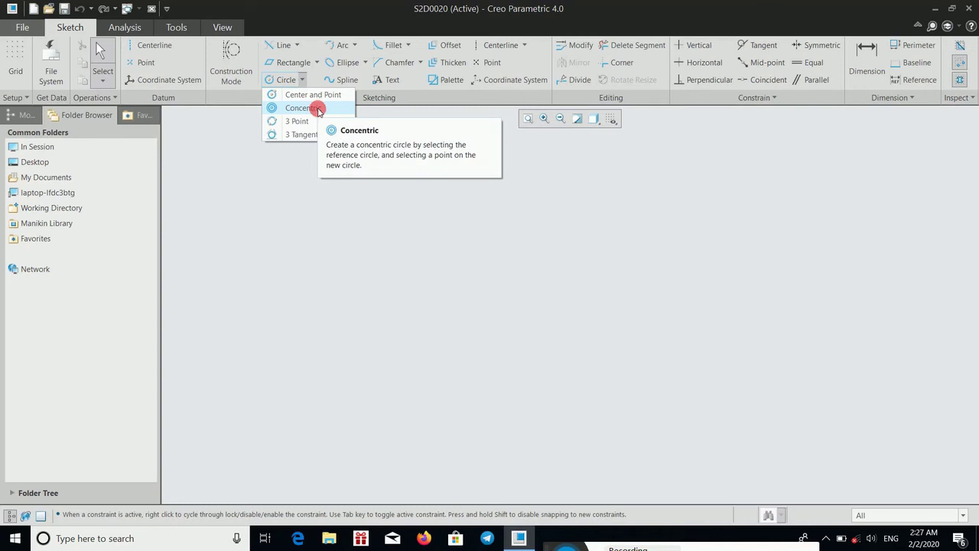
click(316, 110)
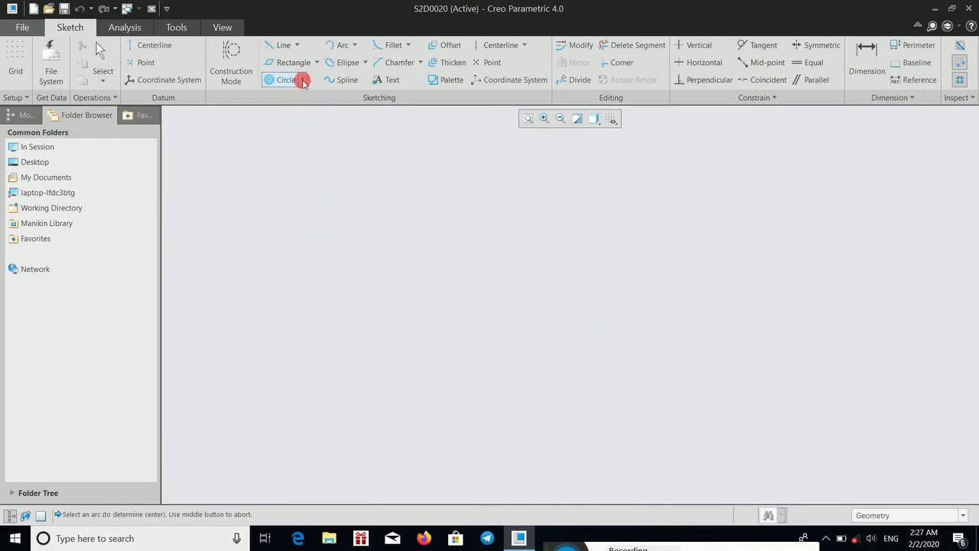
click(302, 79)
click(312, 95)
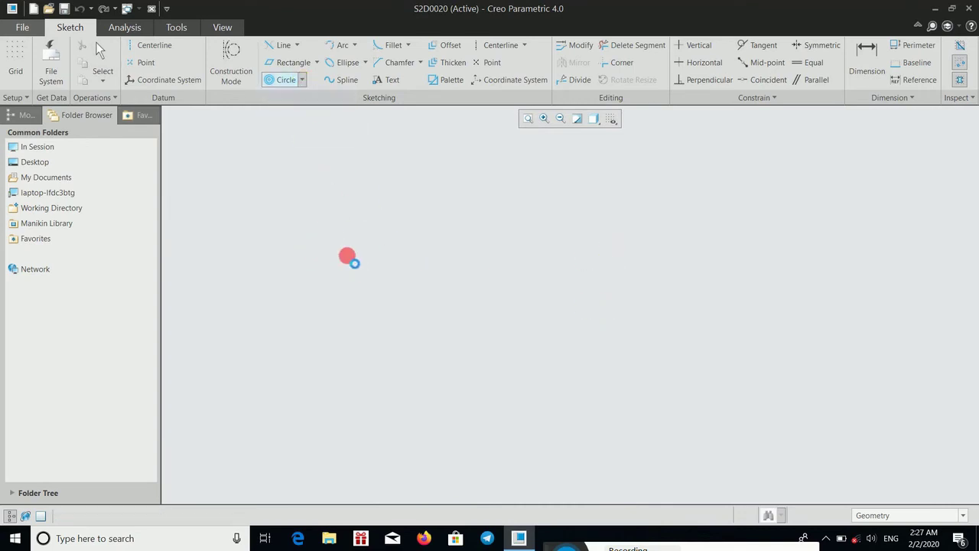
click(381, 287)
click(446, 336)
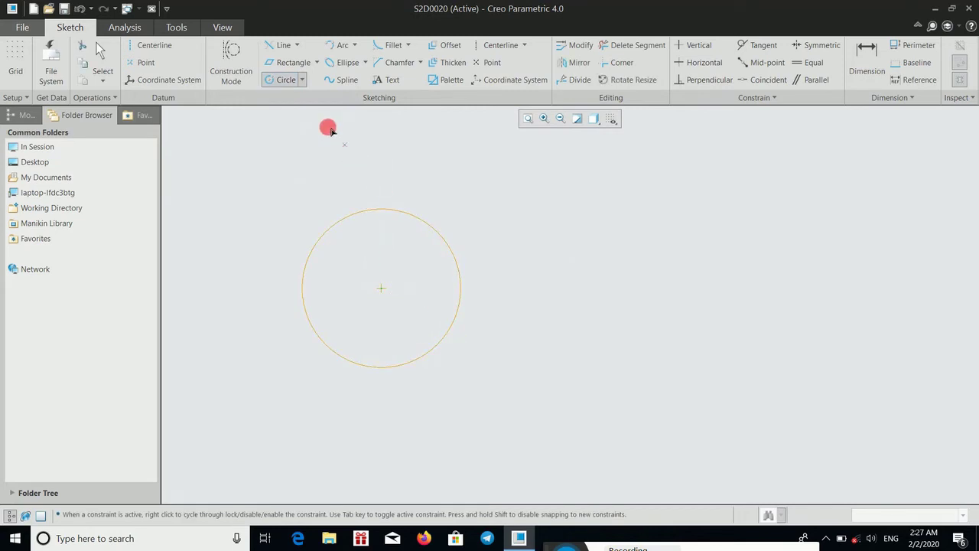
middle_click(327, 166)
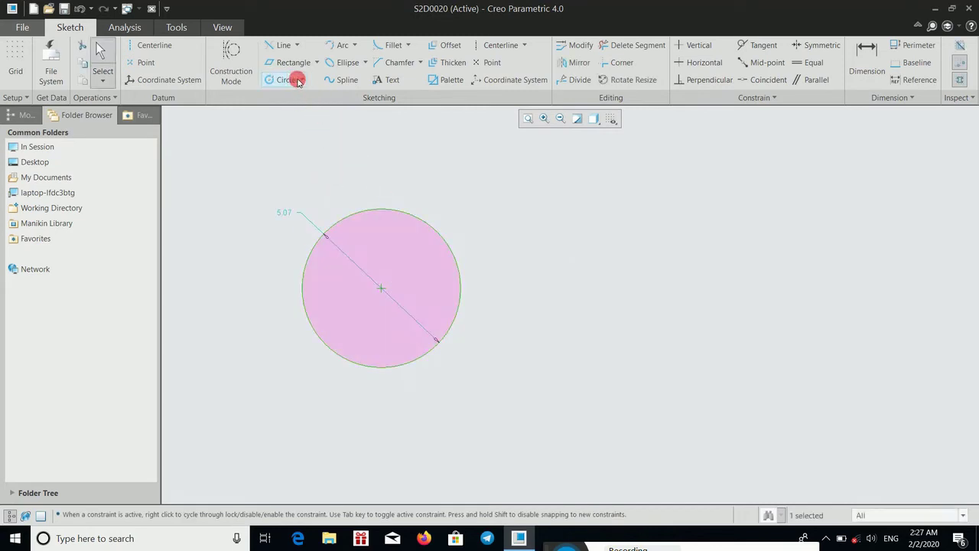
click(302, 80)
click(310, 109)
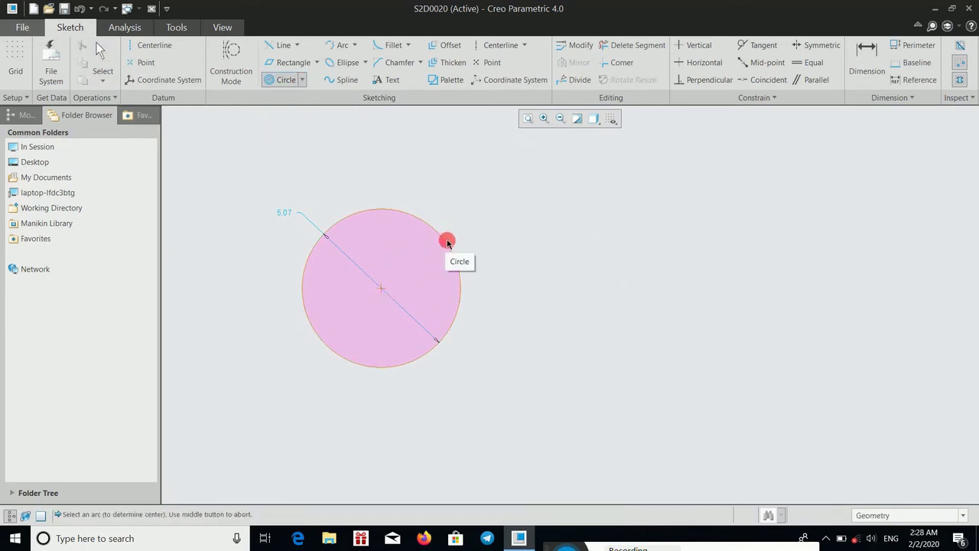
click(448, 241)
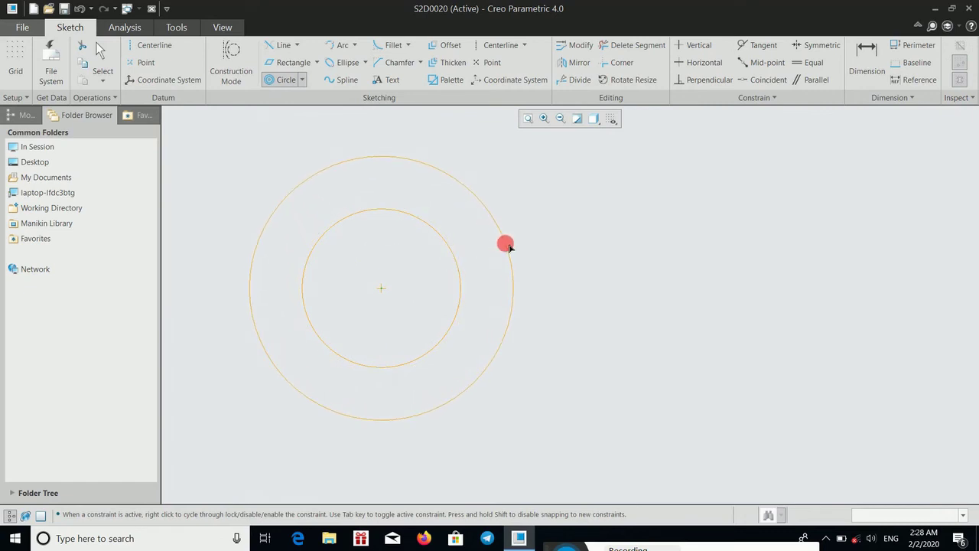
click(507, 245)
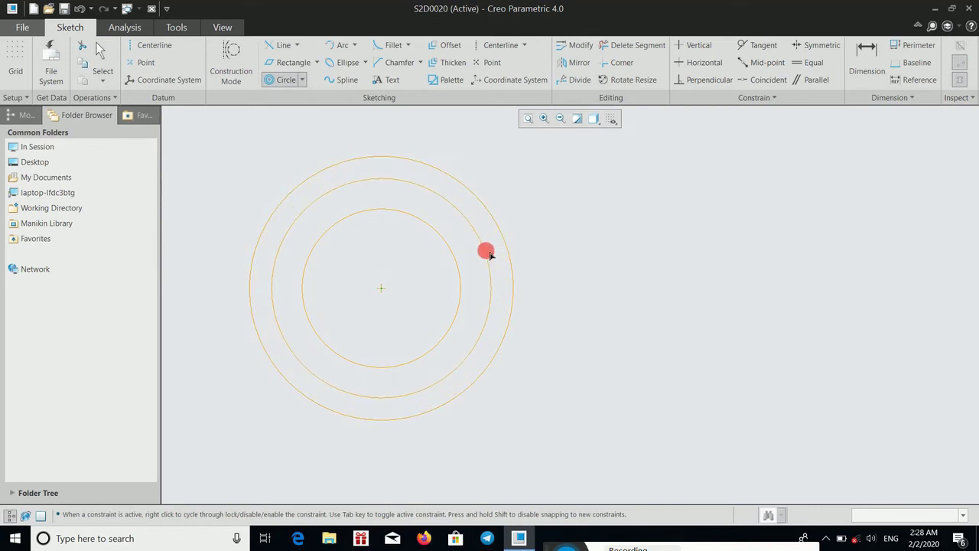
click(496, 252)
click(486, 253)
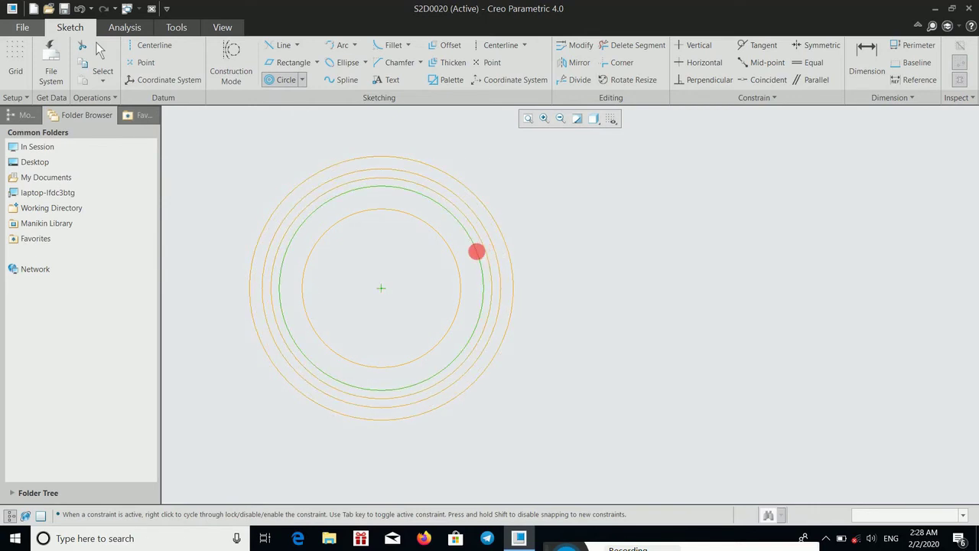
click(476, 252)
click(462, 255)
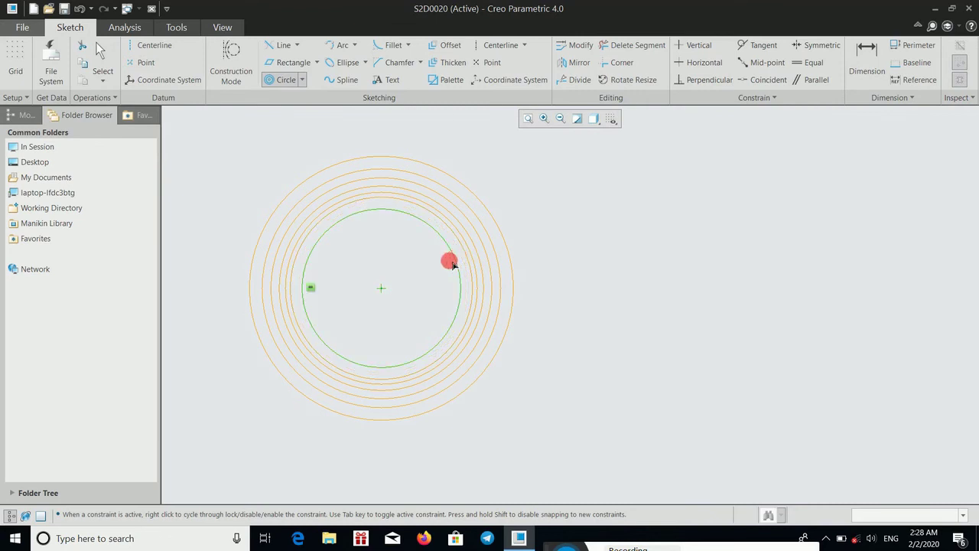
click(456, 258)
click(447, 262)
click(436, 264)
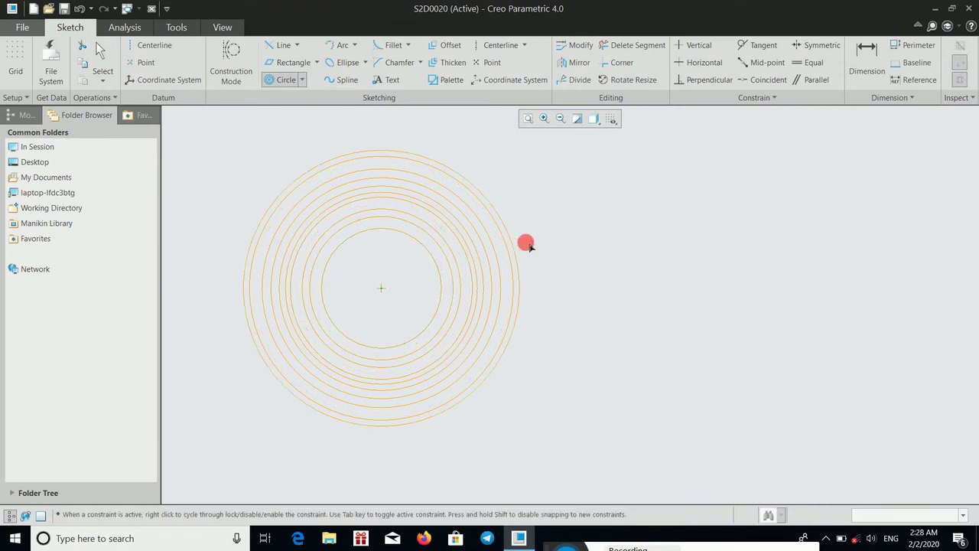
click(533, 242)
click(561, 240)
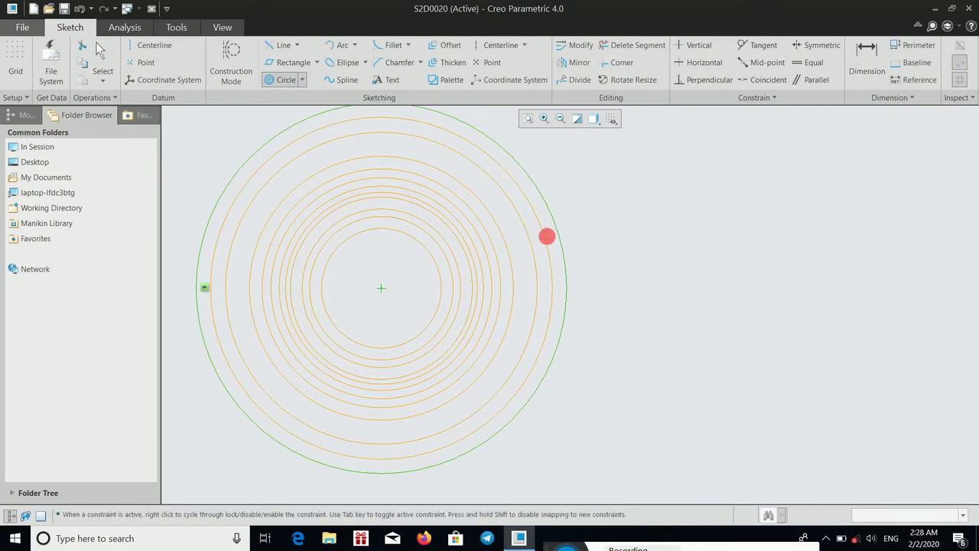
middle_click(380, 159)
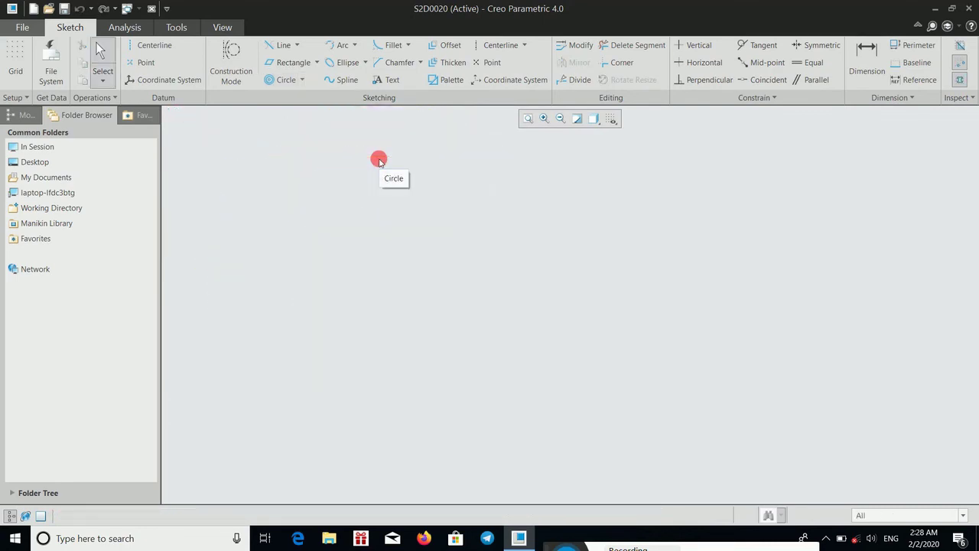
click(303, 80)
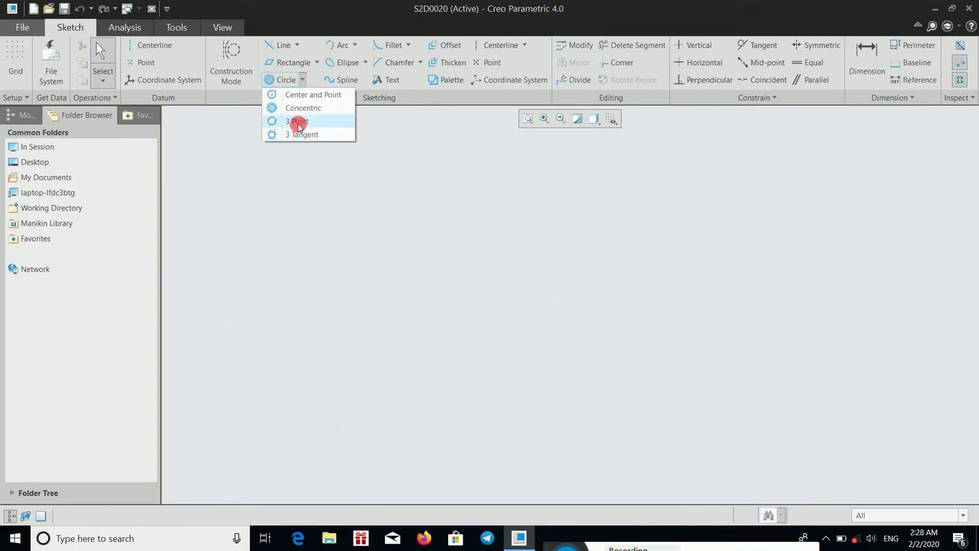
Draw a circle through three picked points on the empty canvas using 3 Point
click(296, 120)
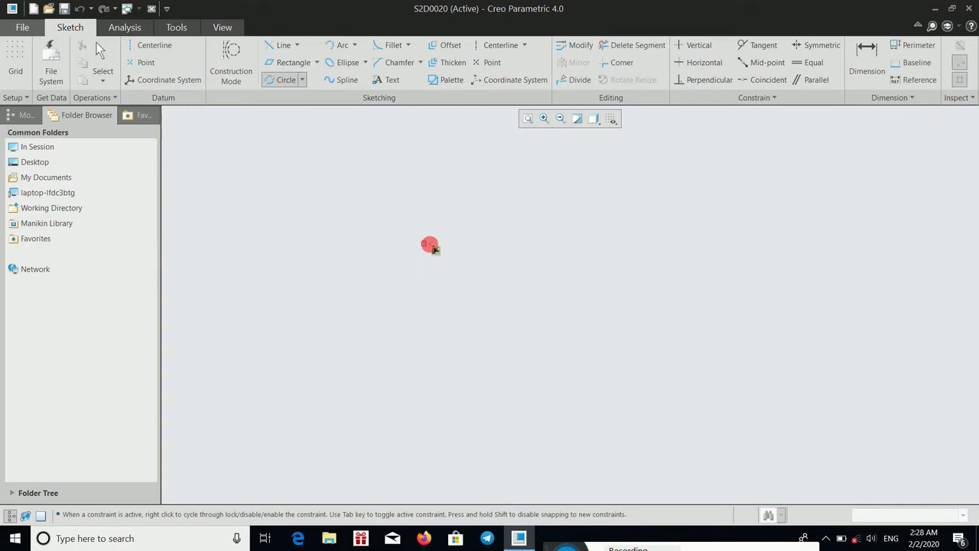
click(425, 243)
click(620, 218)
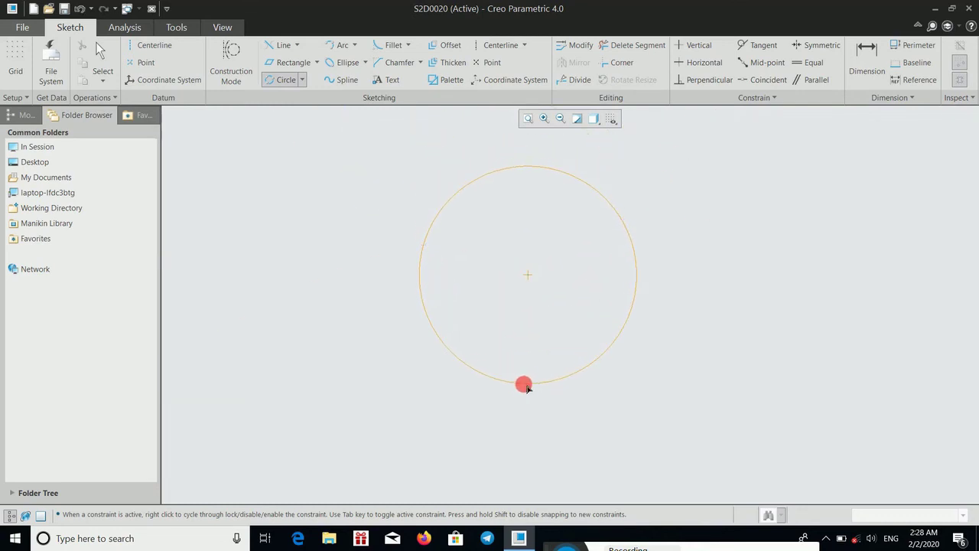
click(526, 389)
drag(518, 301, 432, 290)
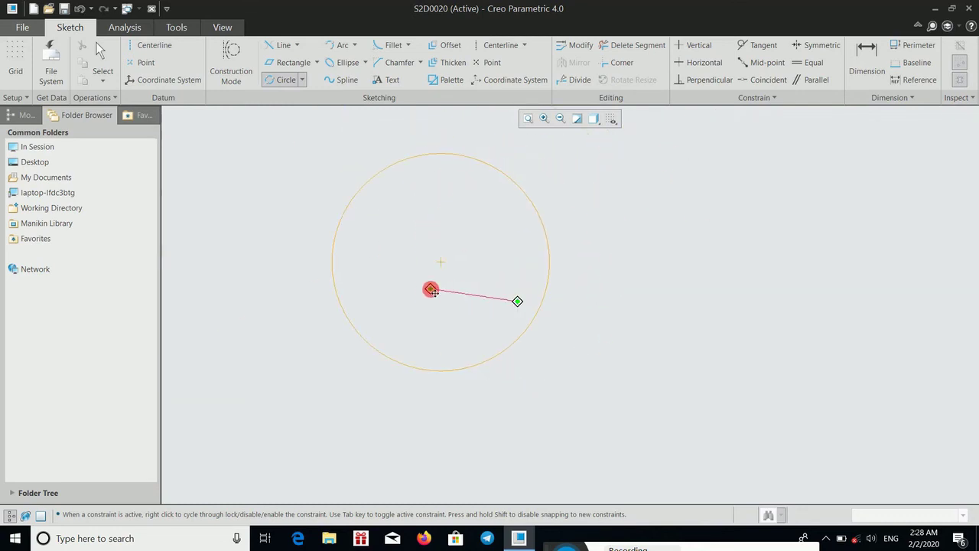
middle_click(431, 290)
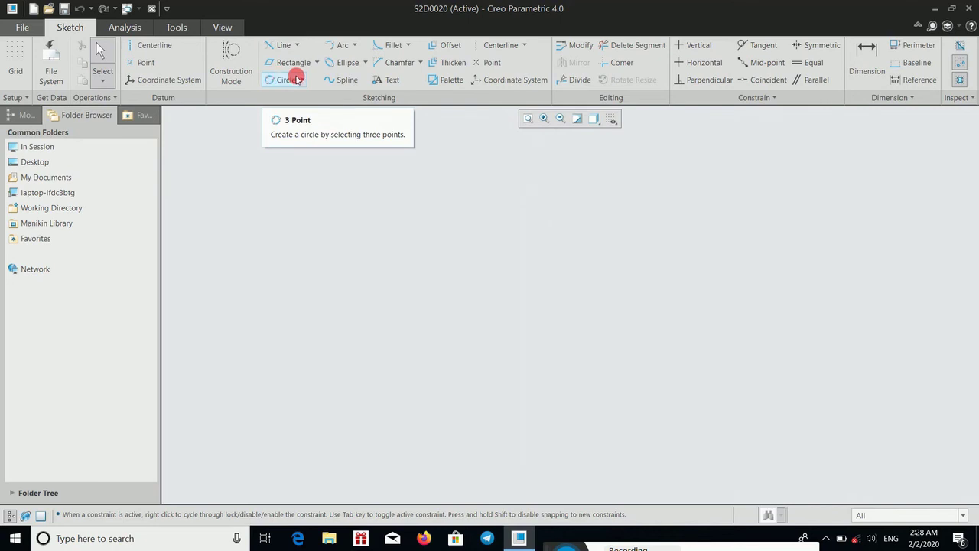
Draw two connected angled lines forming a V shape
click(279, 45)
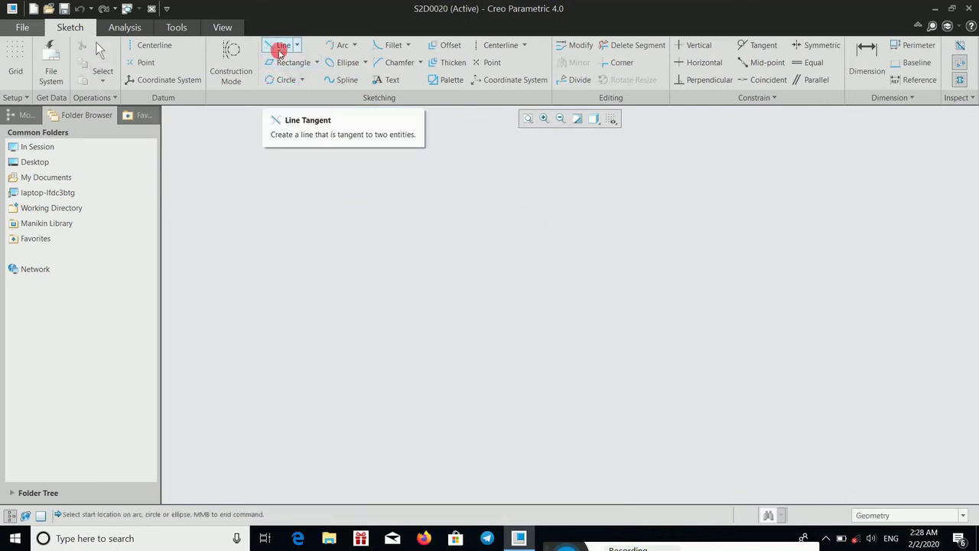
click(296, 44)
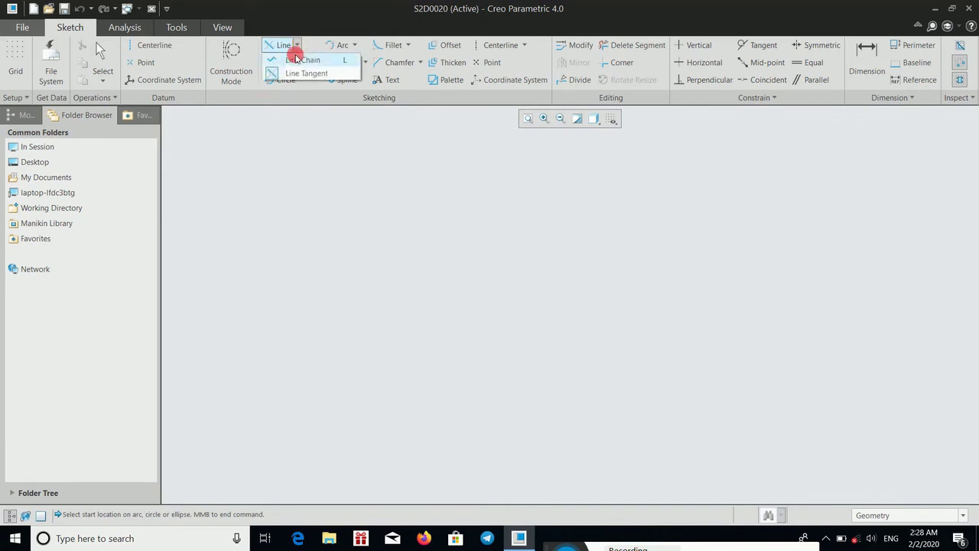
click(294, 57)
click(320, 181)
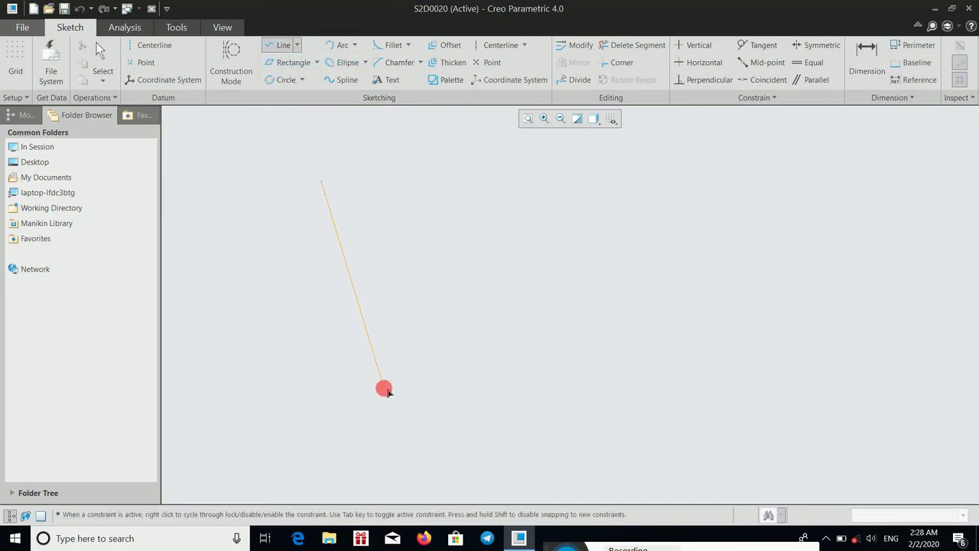
click(384, 388)
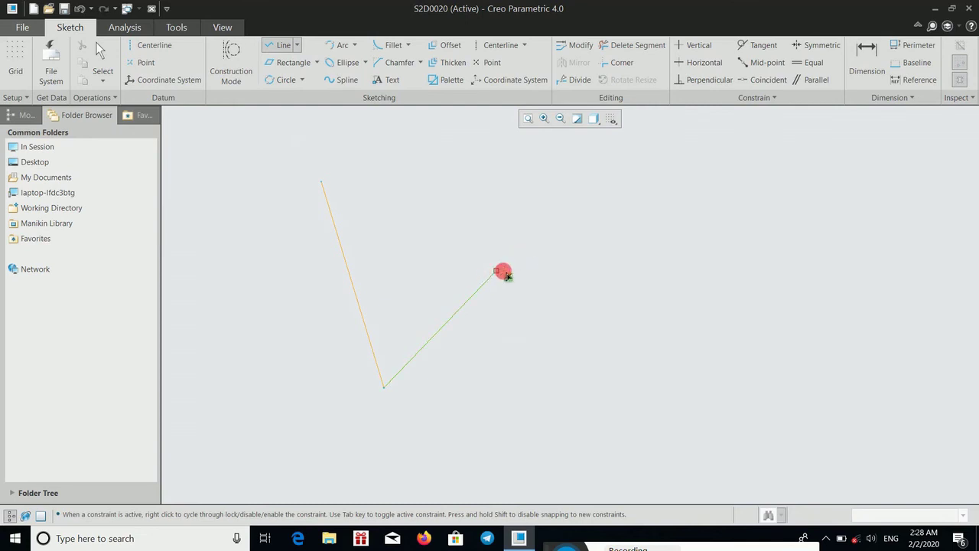
click(496, 270)
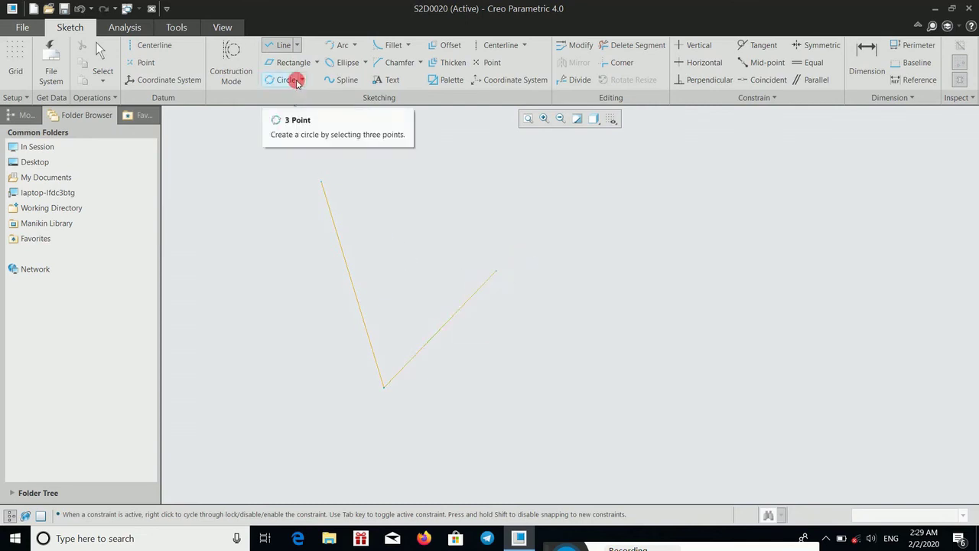
Fit a 3-point circle through the line ends, then undo to clear the sketch
click(302, 81)
click(298, 120)
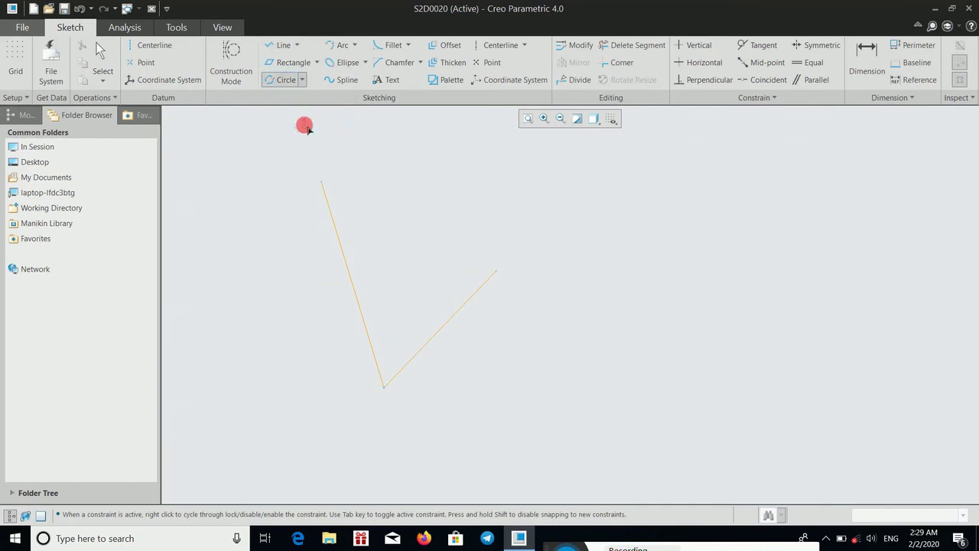
click(325, 187)
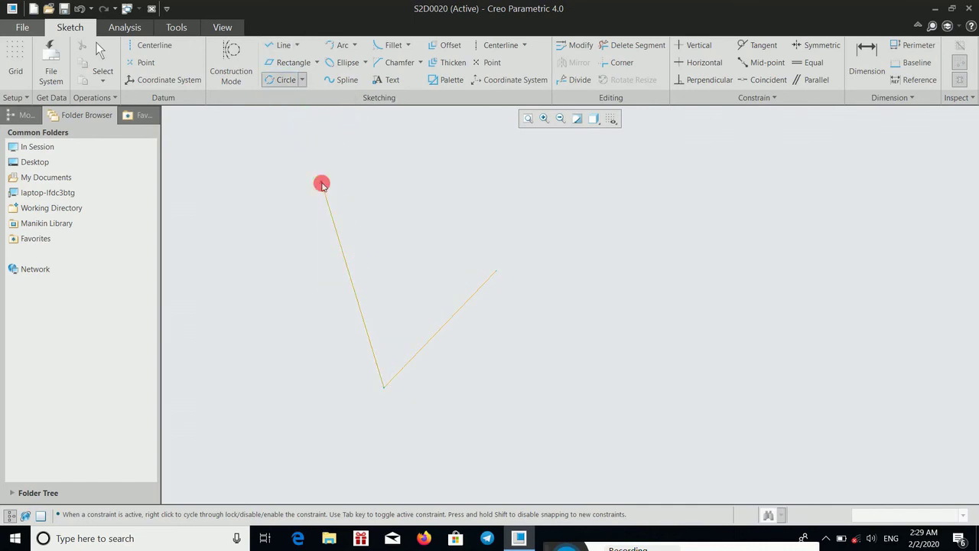
click(497, 274)
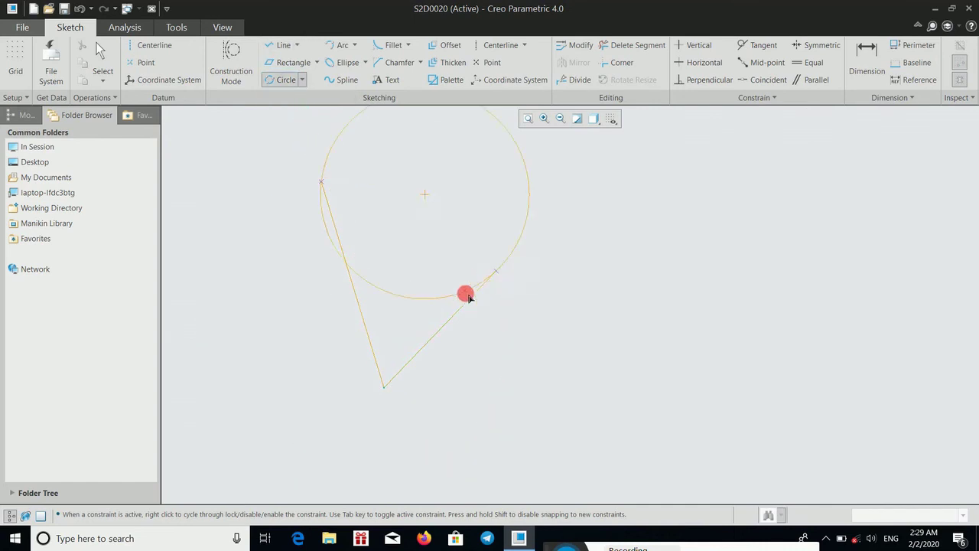
click(393, 382)
key(ctrl+z)
key(ctrl+z)
key(ctrl+z)
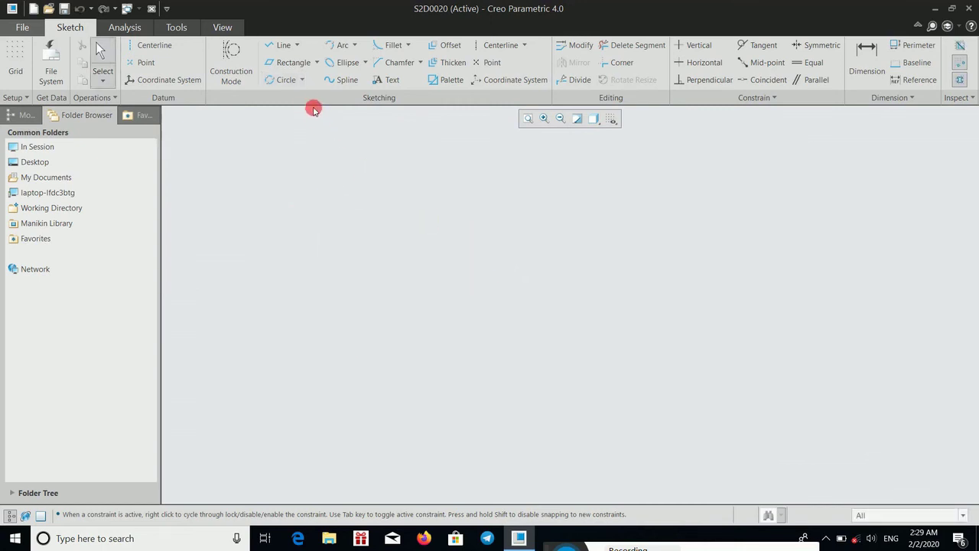
Draw three centre-and-point circles: a small one left, a large one right, a medium one below
click(302, 80)
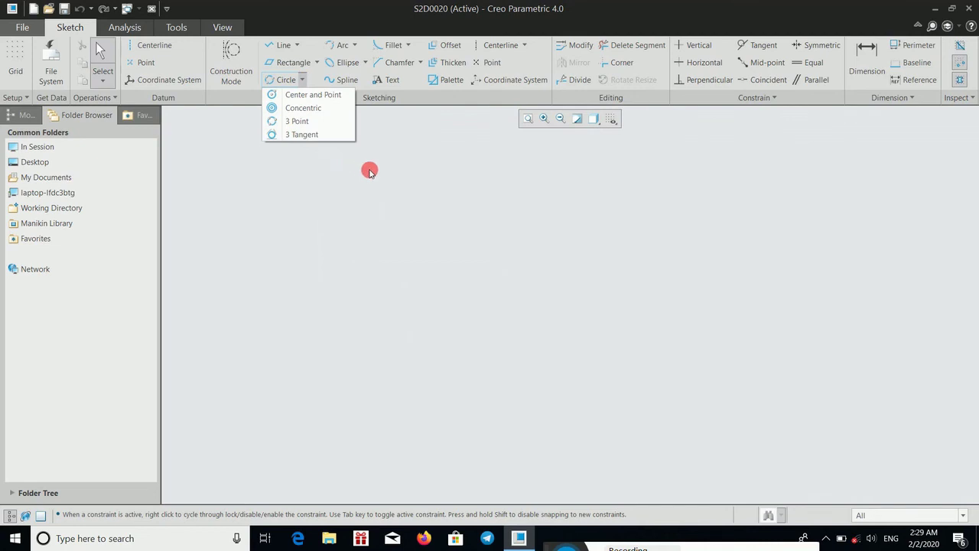
click(368, 171)
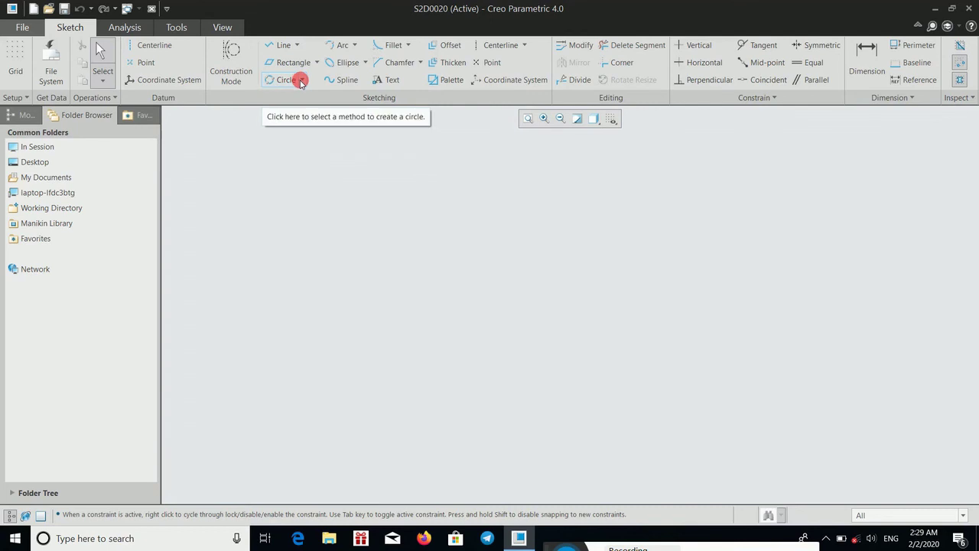
click(301, 80)
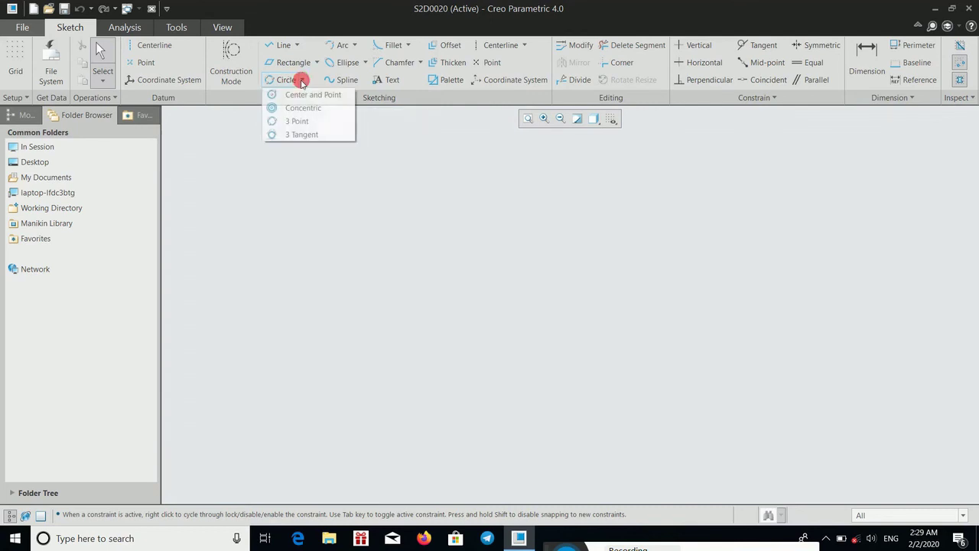
click(300, 93)
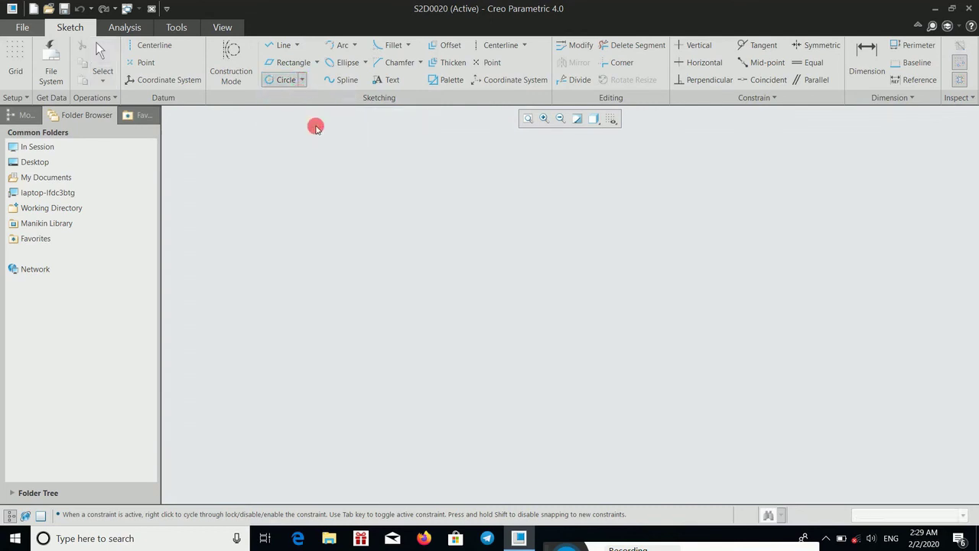
click(350, 225)
click(388, 266)
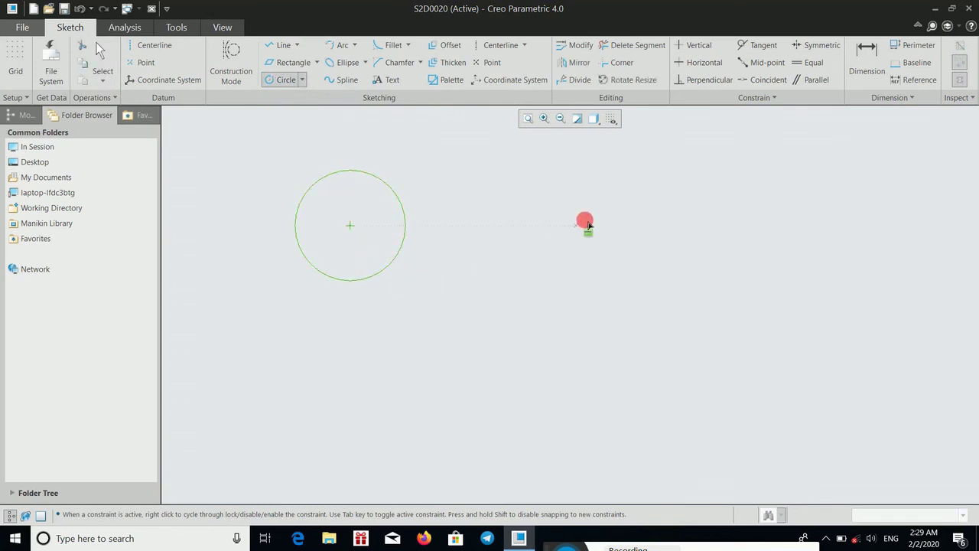
click(593, 224)
click(607, 319)
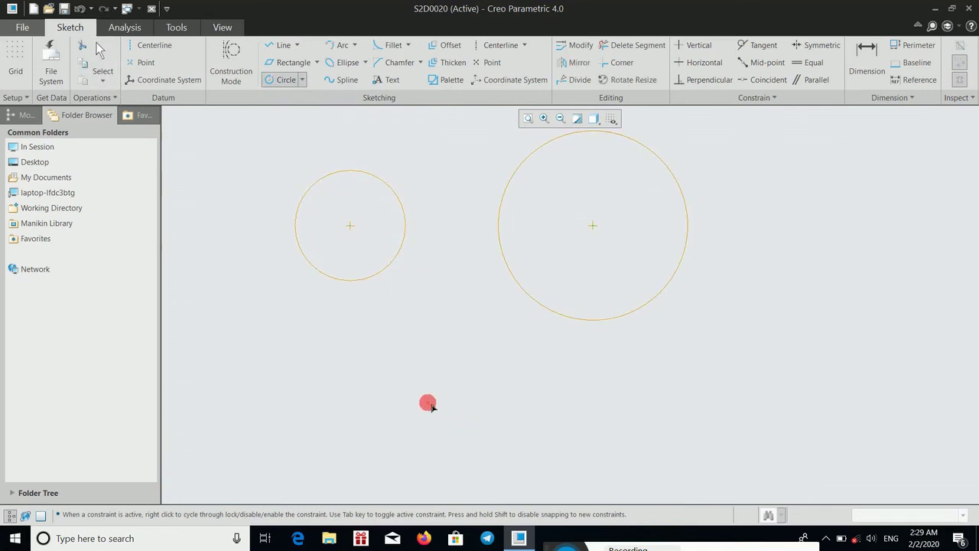
click(426, 400)
click(456, 452)
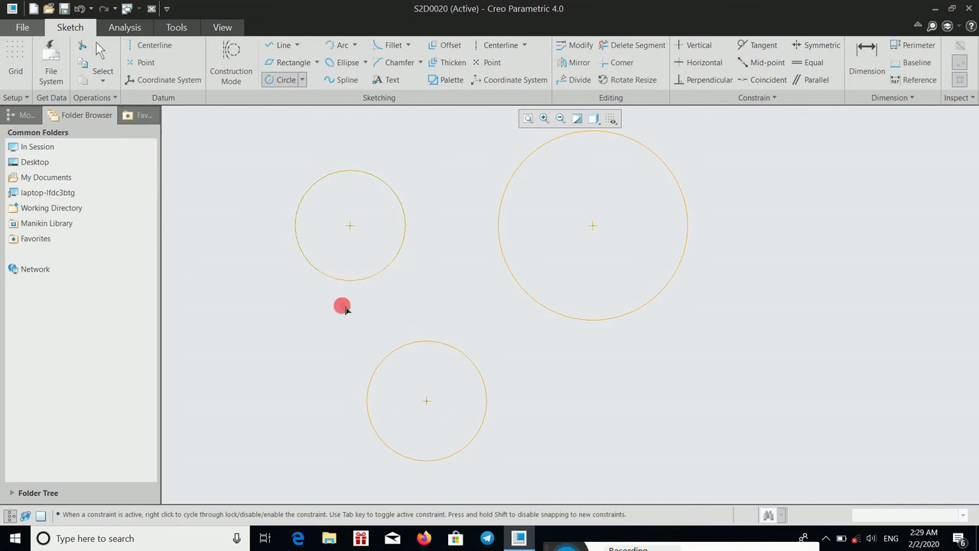
click(301, 80)
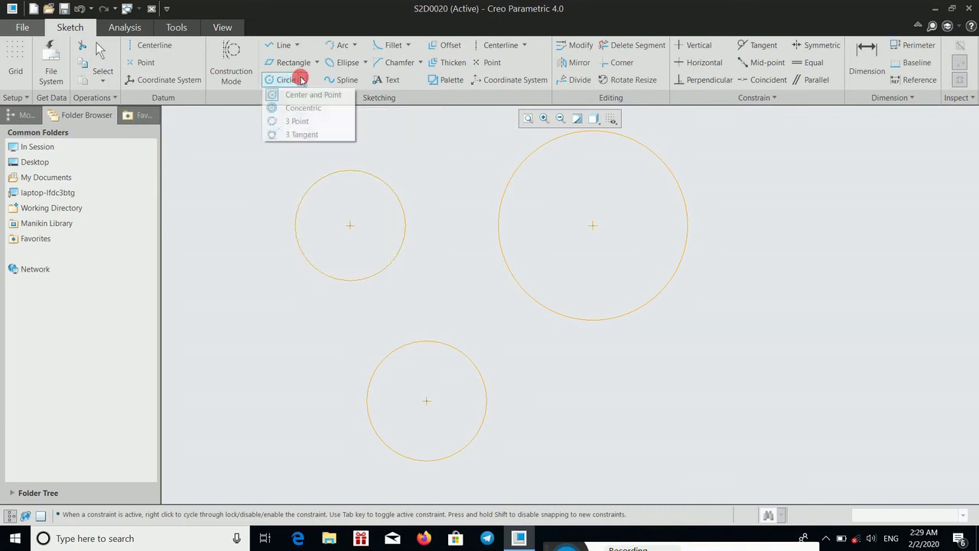
Fit a 3 Tangent circle touching the left, large right and bottom circles
click(312, 134)
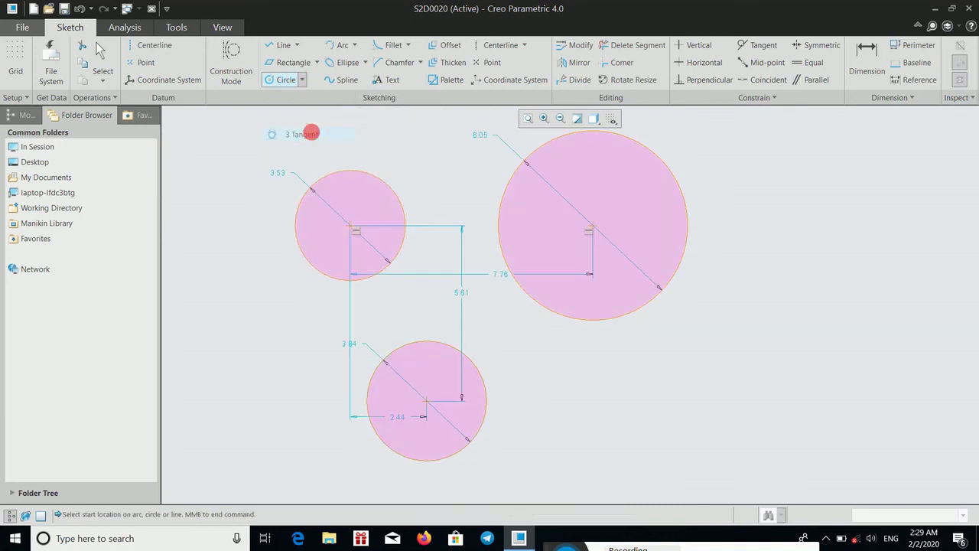
click(401, 208)
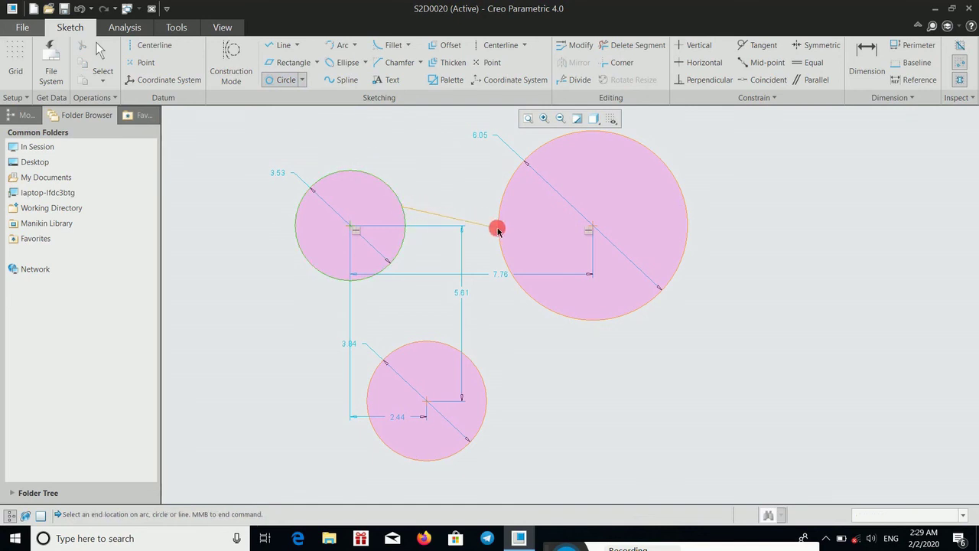
click(498, 229)
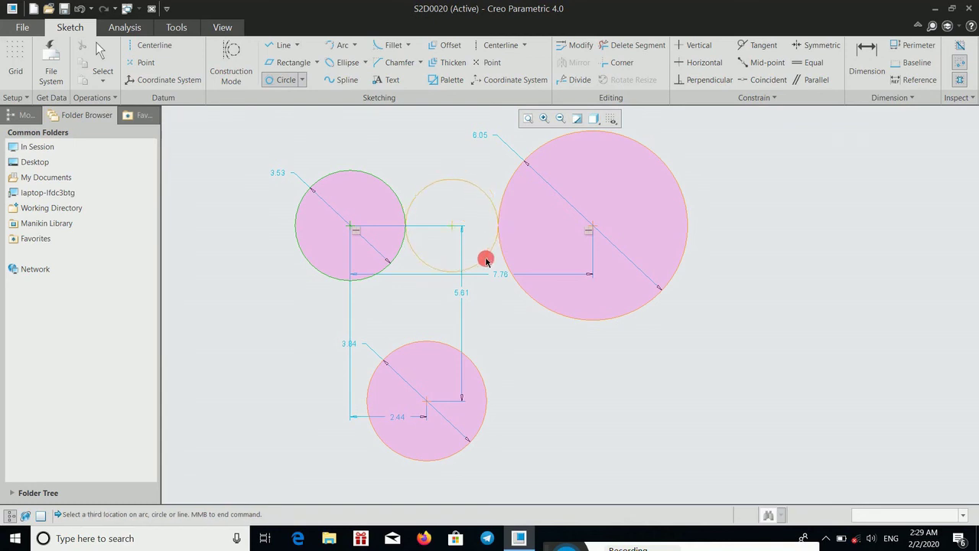
click(439, 343)
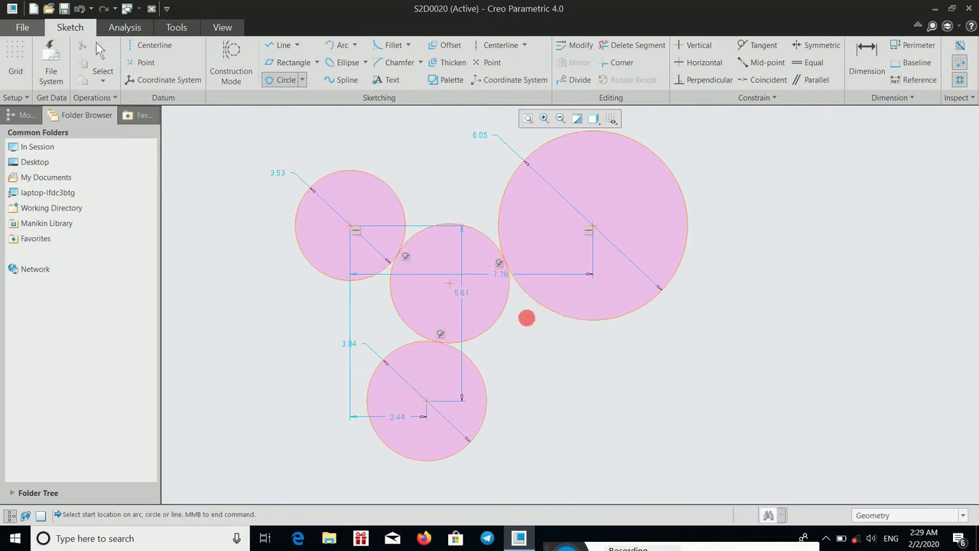
middle_drag(562, 322, 311, 231)
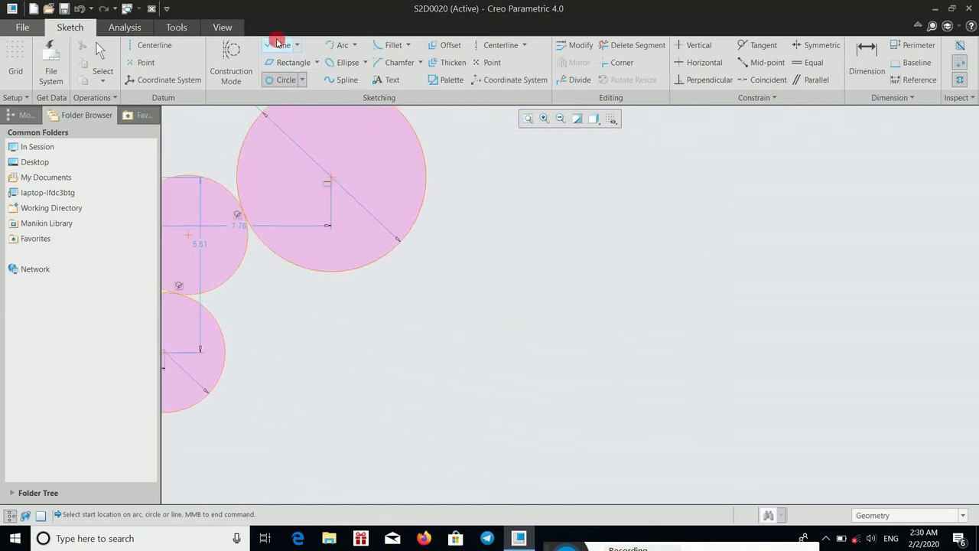
Draw a left slanted line, a horizontal bottom line and a right slanted line
click(278, 42)
click(542, 150)
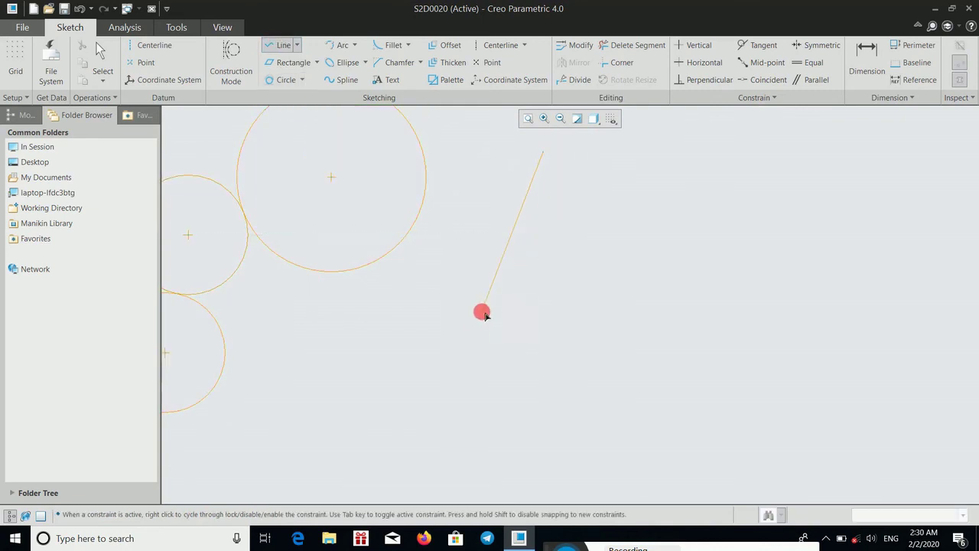
click(480, 311)
middle_click(582, 386)
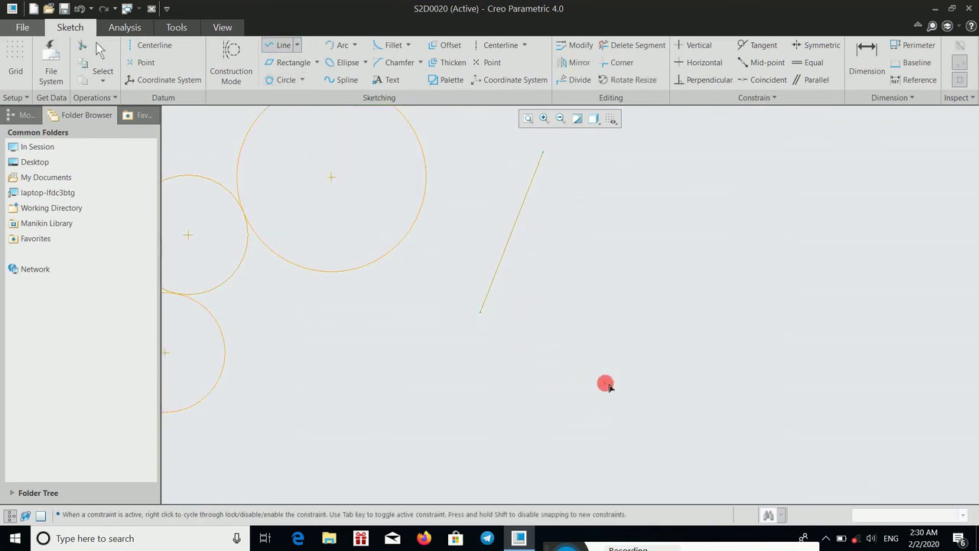
click(769, 381)
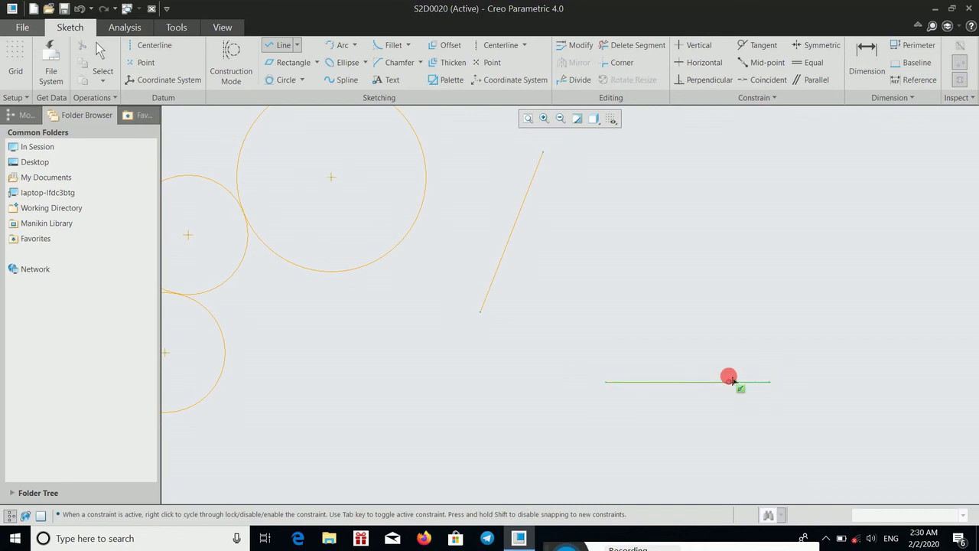
click(682, 192)
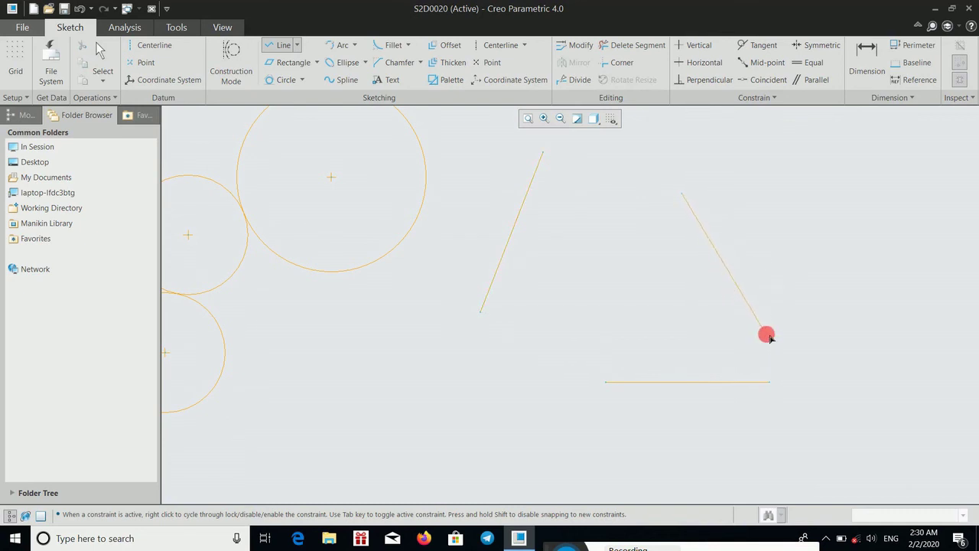
click(766, 334)
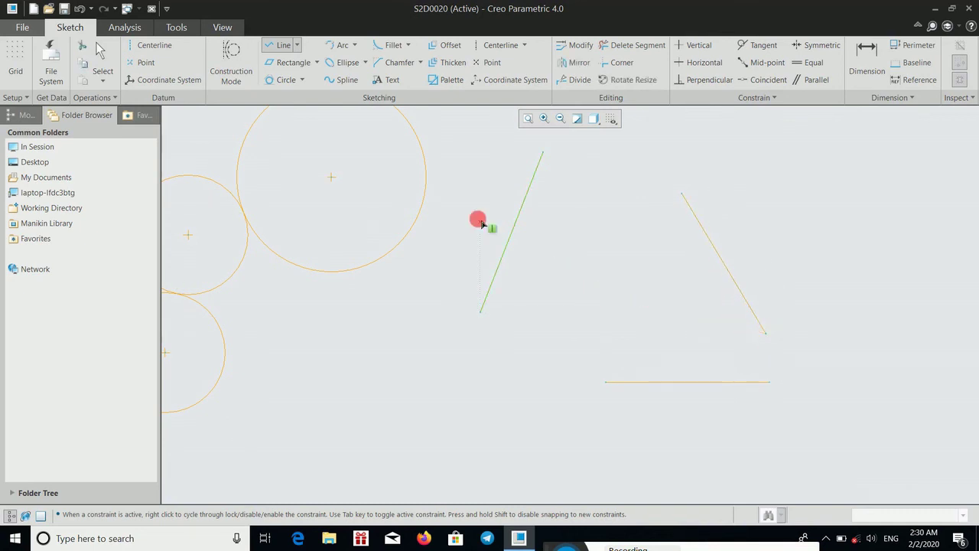
Fit a 3 Tangent circle touching both slanted lines and the horizontal line
click(300, 83)
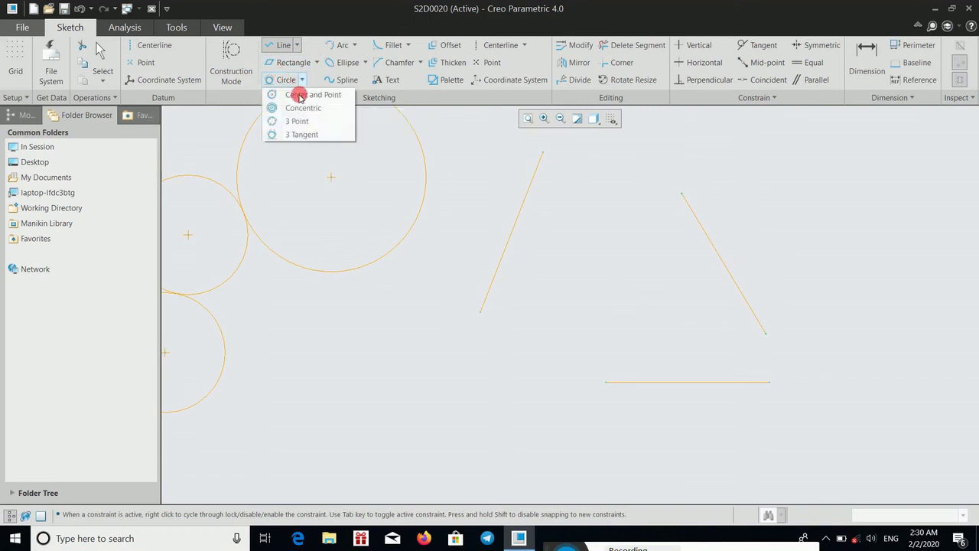
click(302, 135)
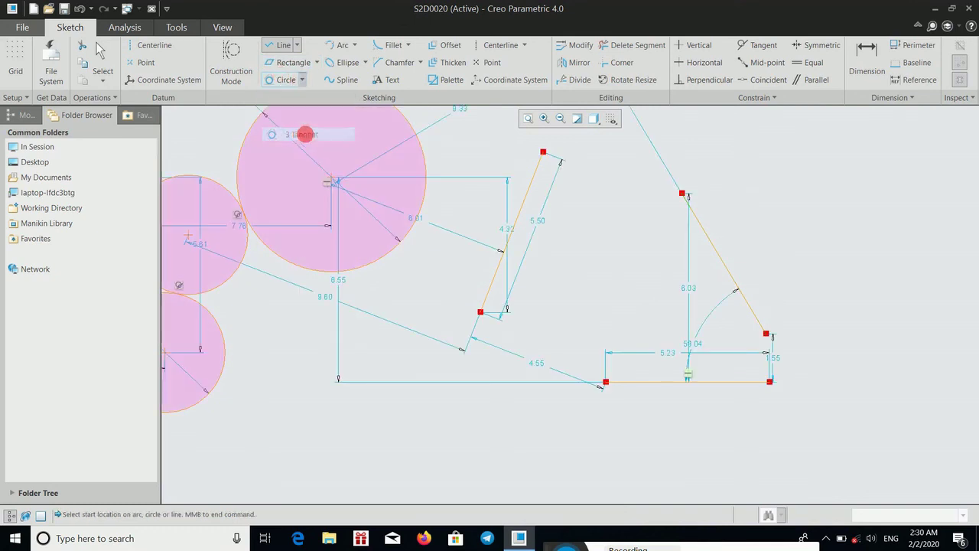
click(527, 201)
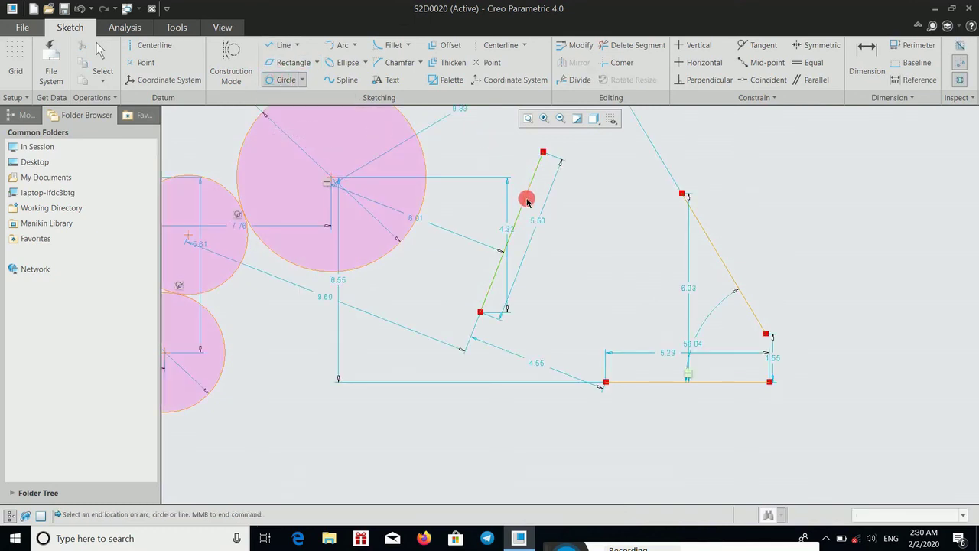
click(711, 248)
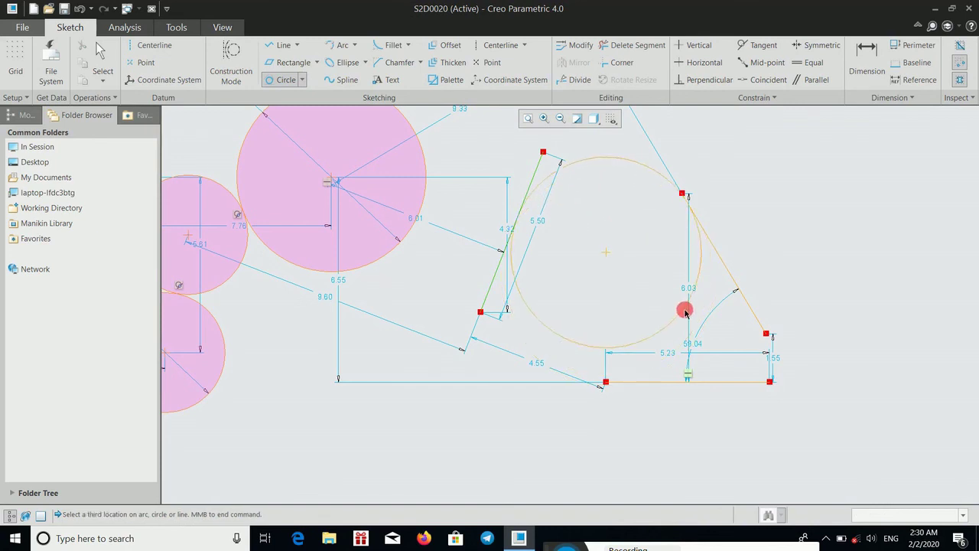
click(655, 381)
middle_drag(632, 275, 667, 295)
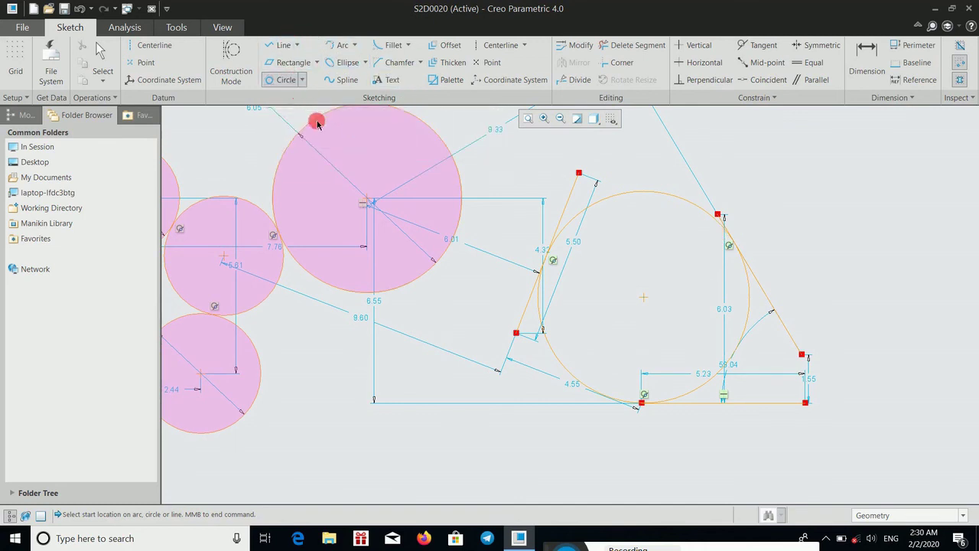
middle_drag(474, 182, 400, 240)
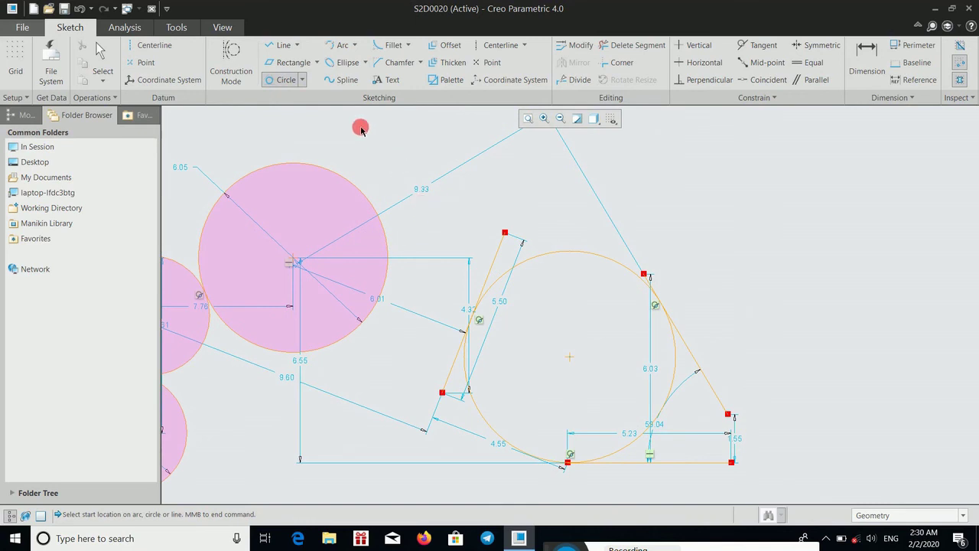
mouse_move(420, 155)
middle_down()
mouse_move(535, 216)
mouse_move(591, 179)
mouse_move(586, 209)
mouse_move(601, 179)
mouse_move(592, 164)
middle_up()
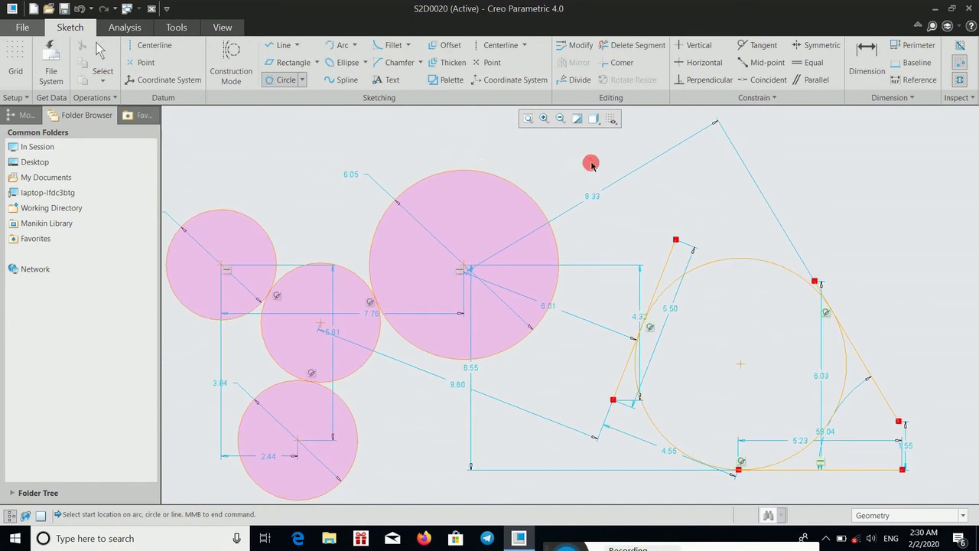